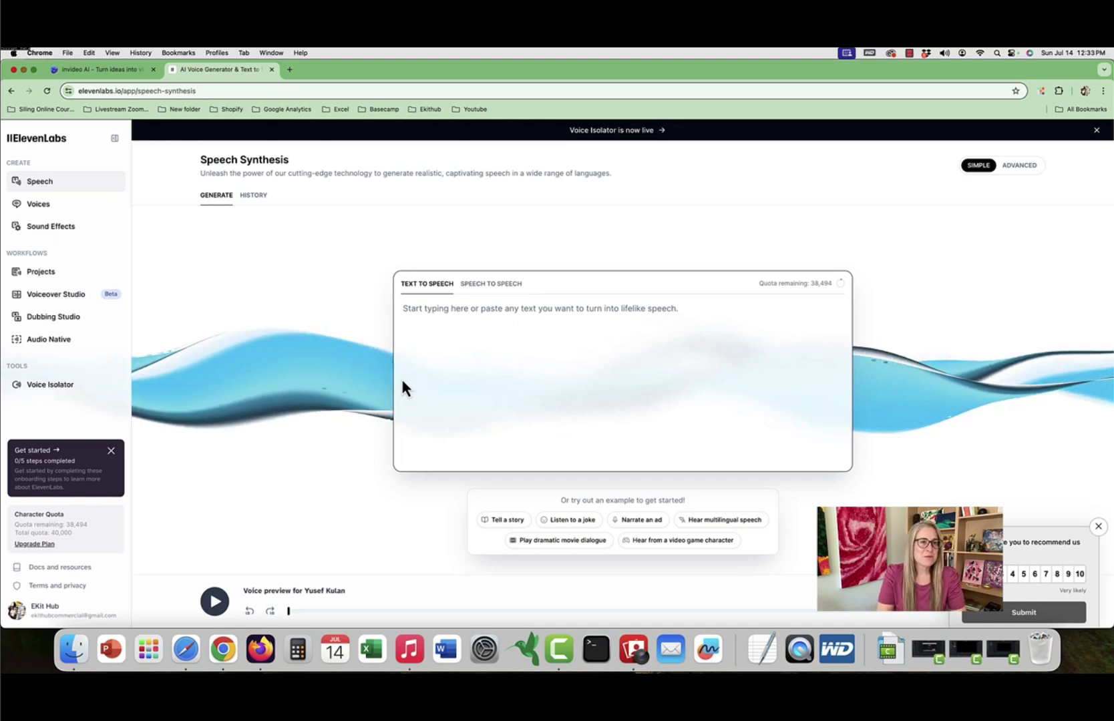
Preview the stock Brian voice, then the personal cloned voice, in Voices.
left_click(19, 207)
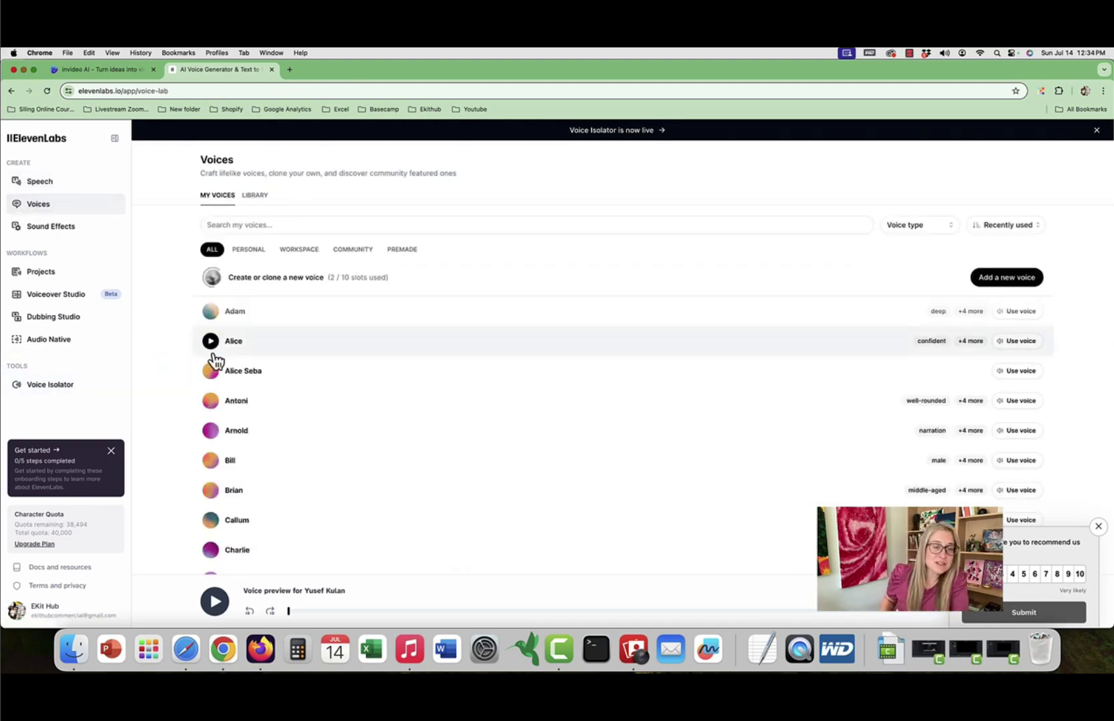
scroll(212, 392, "down", 1)
left_click(212, 396)
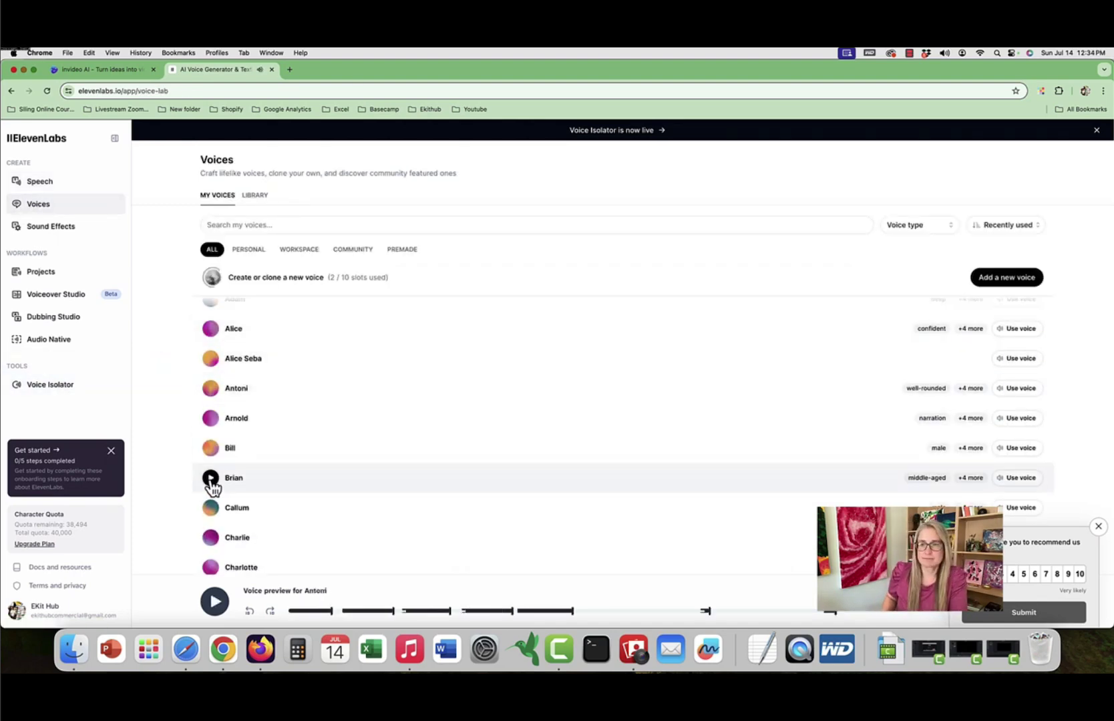
left_click(209, 478)
scroll(333, 473, "down", 3)
left_click(909, 227)
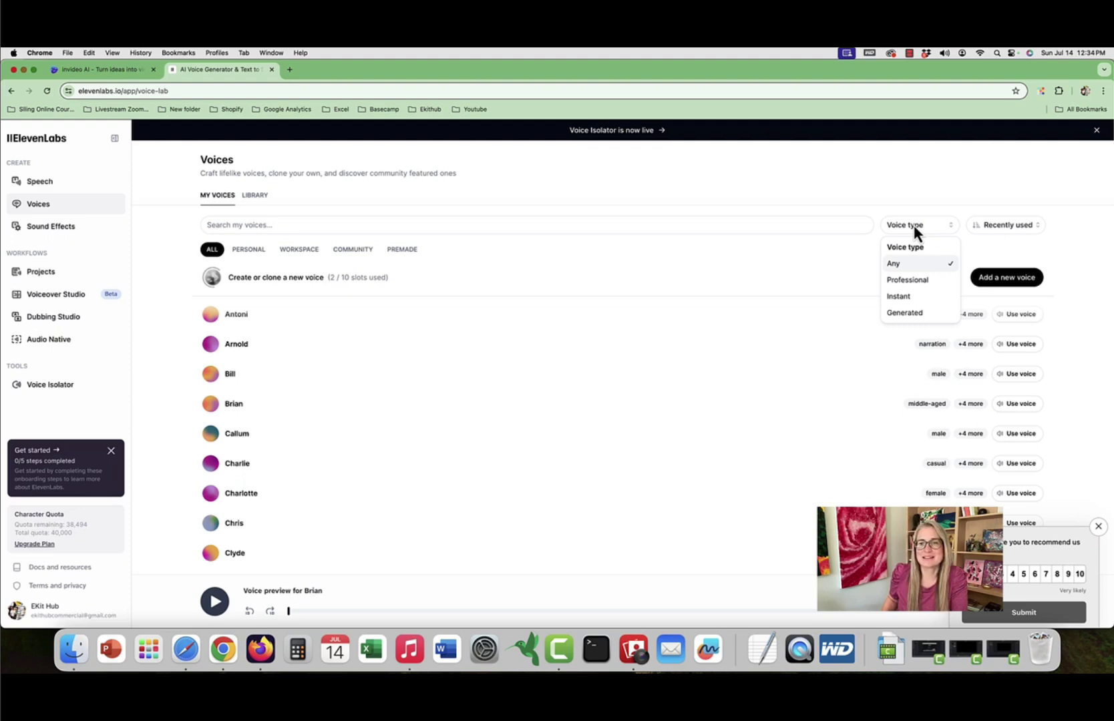
left_click(250, 250)
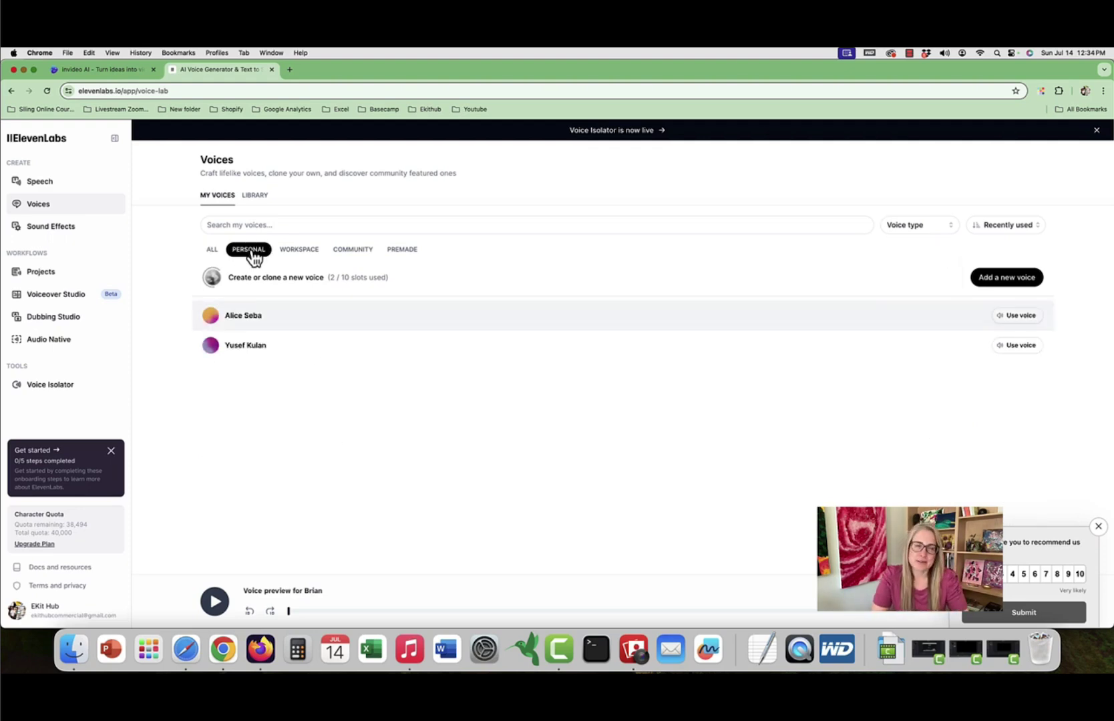
left_click(210, 316)
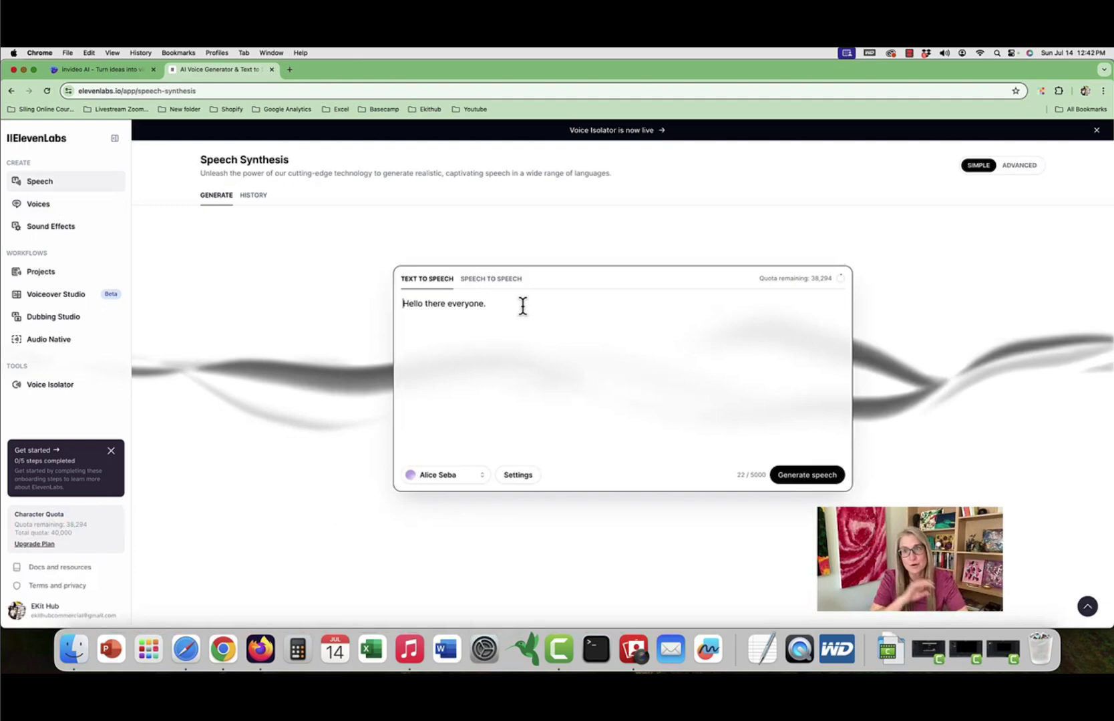
left_click(484, 477)
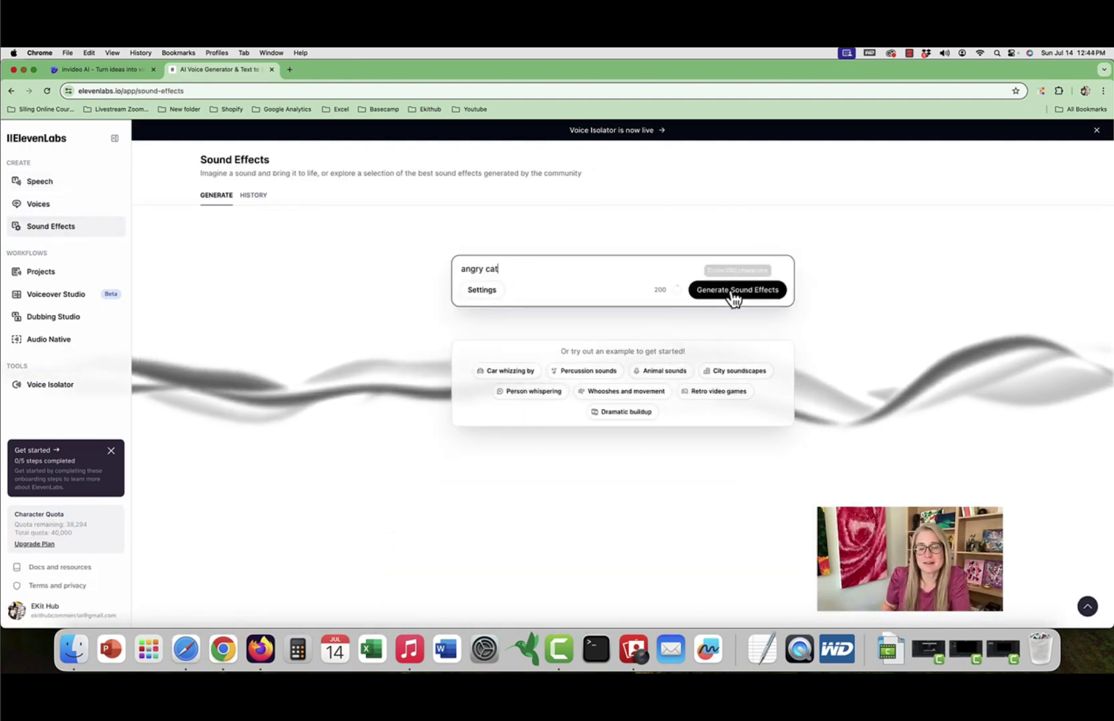
Generate four 'angry cat' sound effects, play one, then visit the Dubbing and Audio Native pages.
left_click(734, 293)
left_click(431, 373)
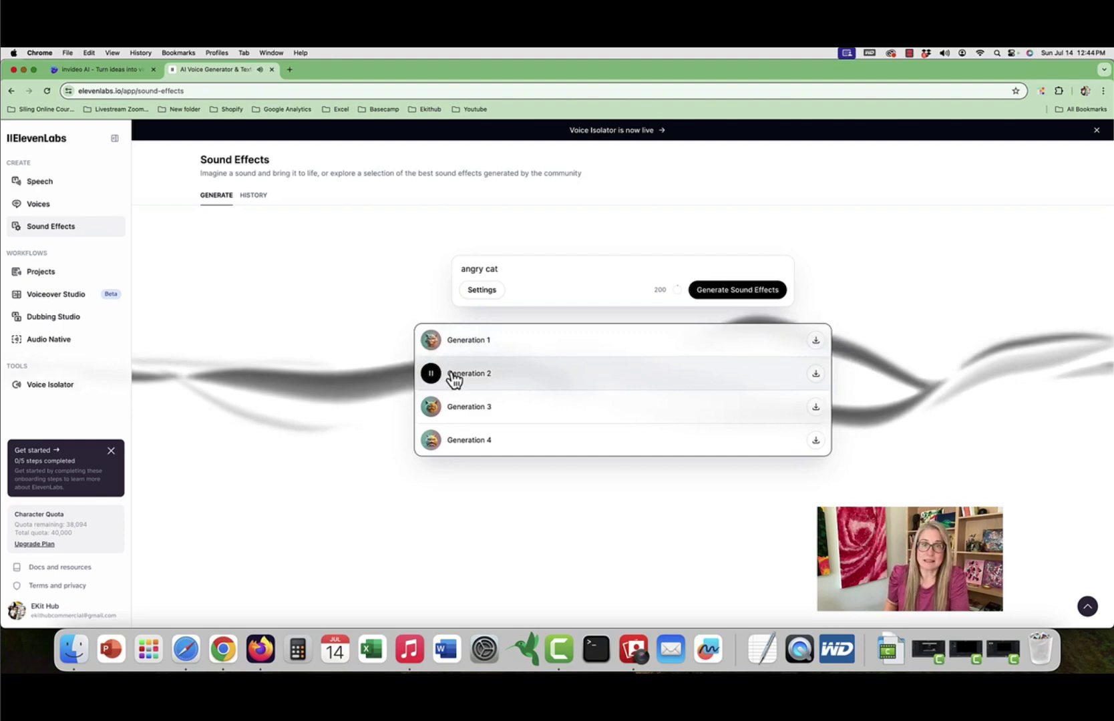
left_click(539, 271)
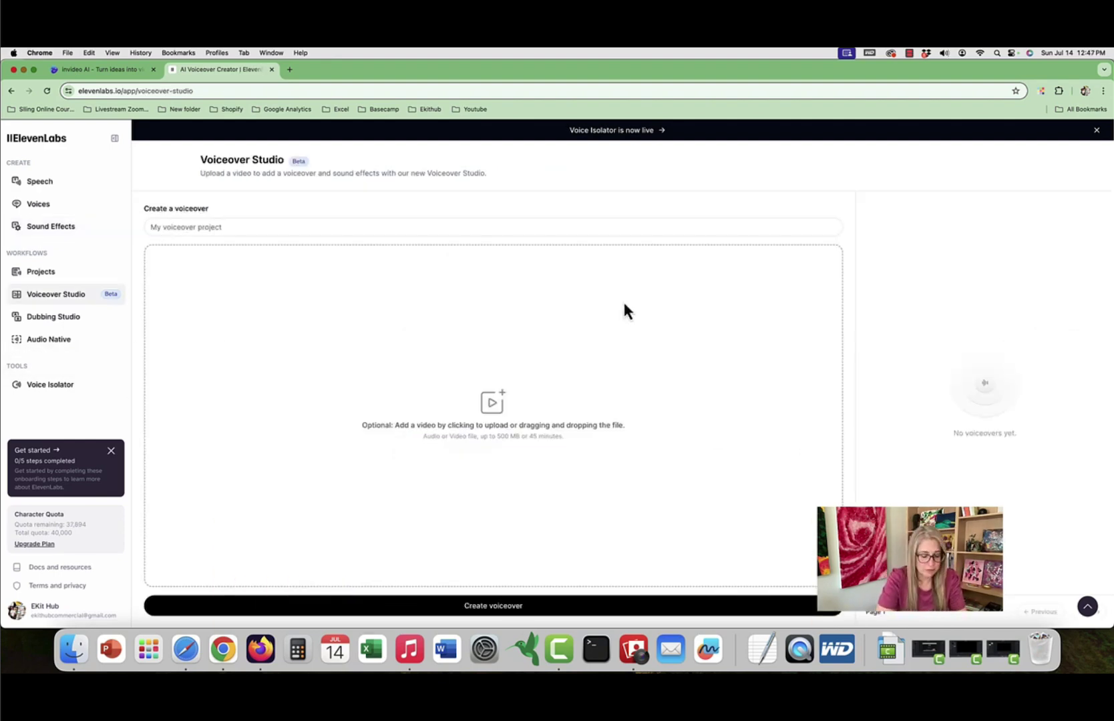
left_click(36, 323)
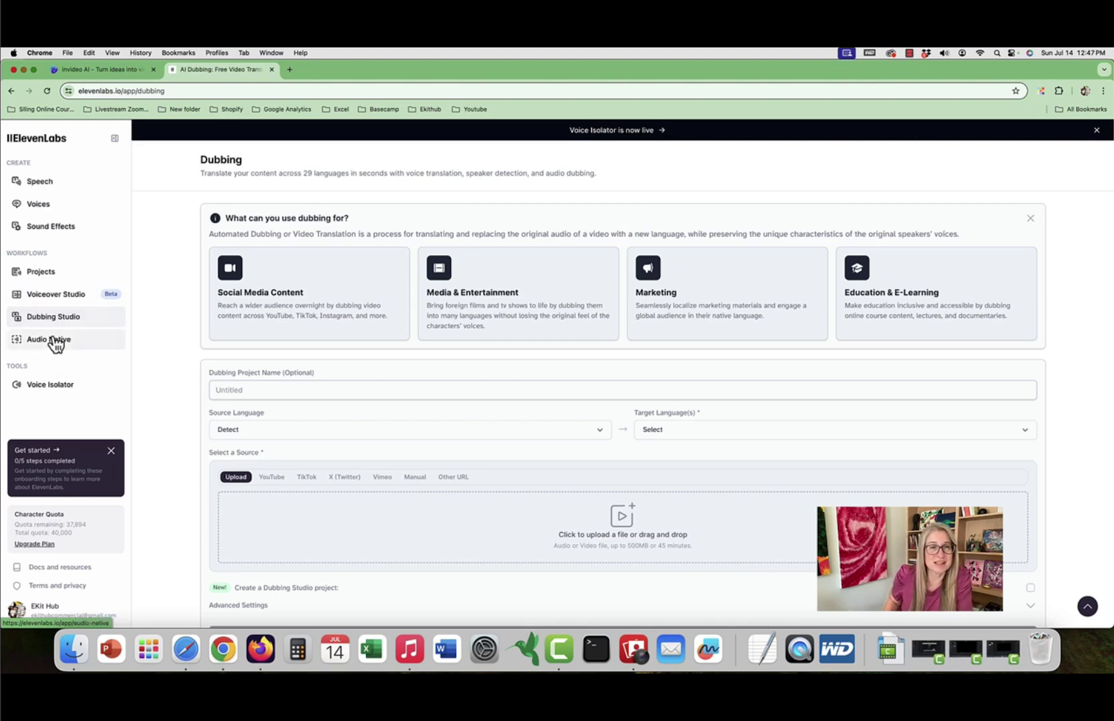
left_click(54, 341)
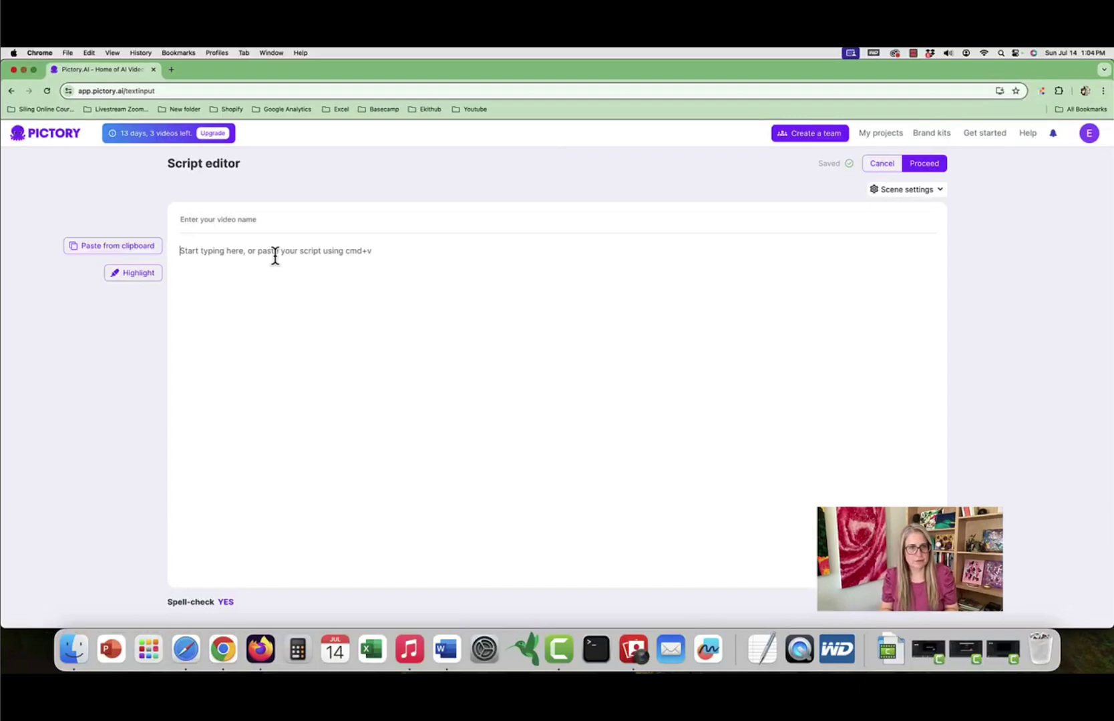
scroll(422, 312, "down", 5)
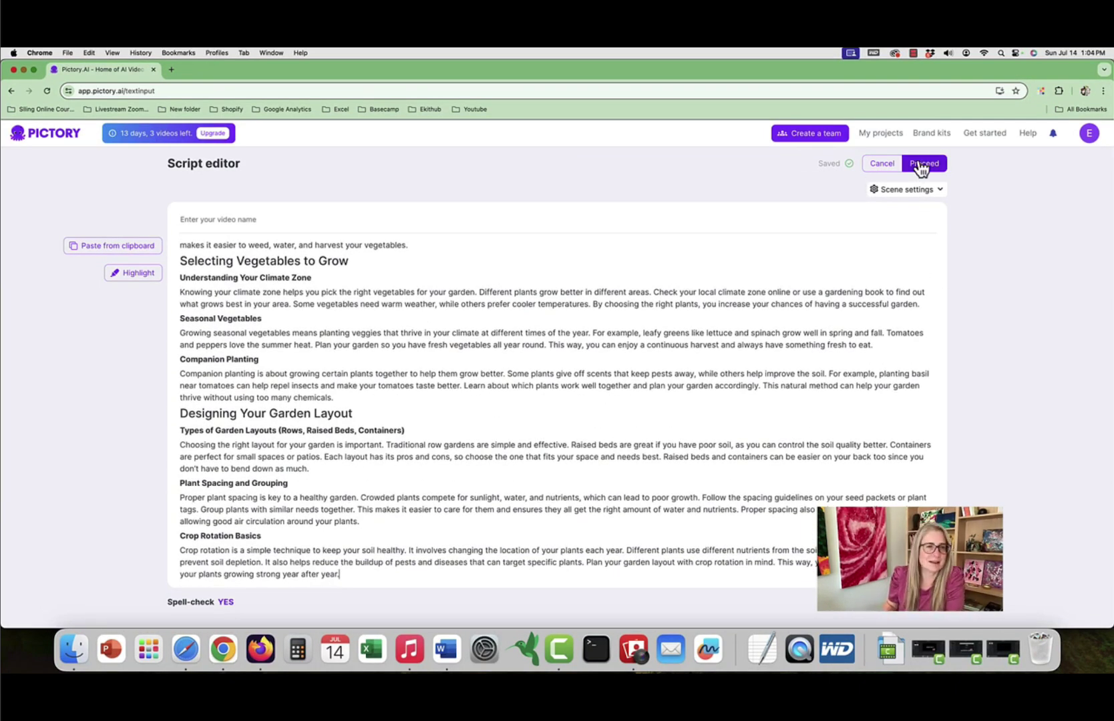
Storyboard the gardening script, apply the Fiona voiceover, and preview scenes 1 and 2.
left_click(920, 166)
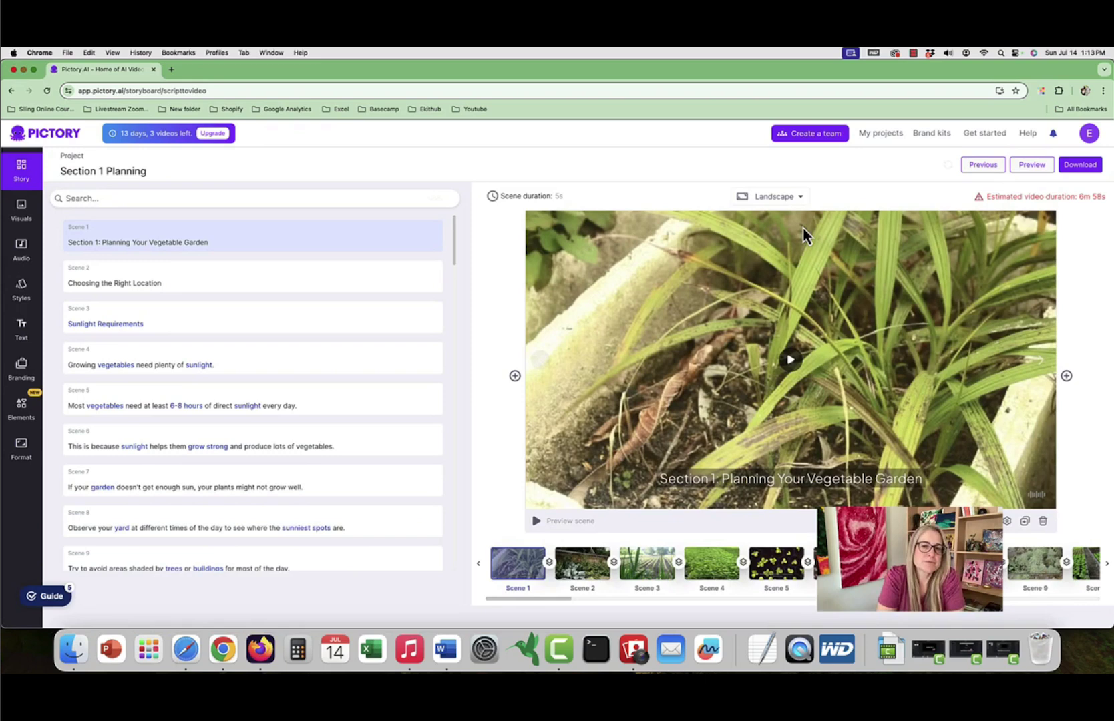
left_click(21, 252)
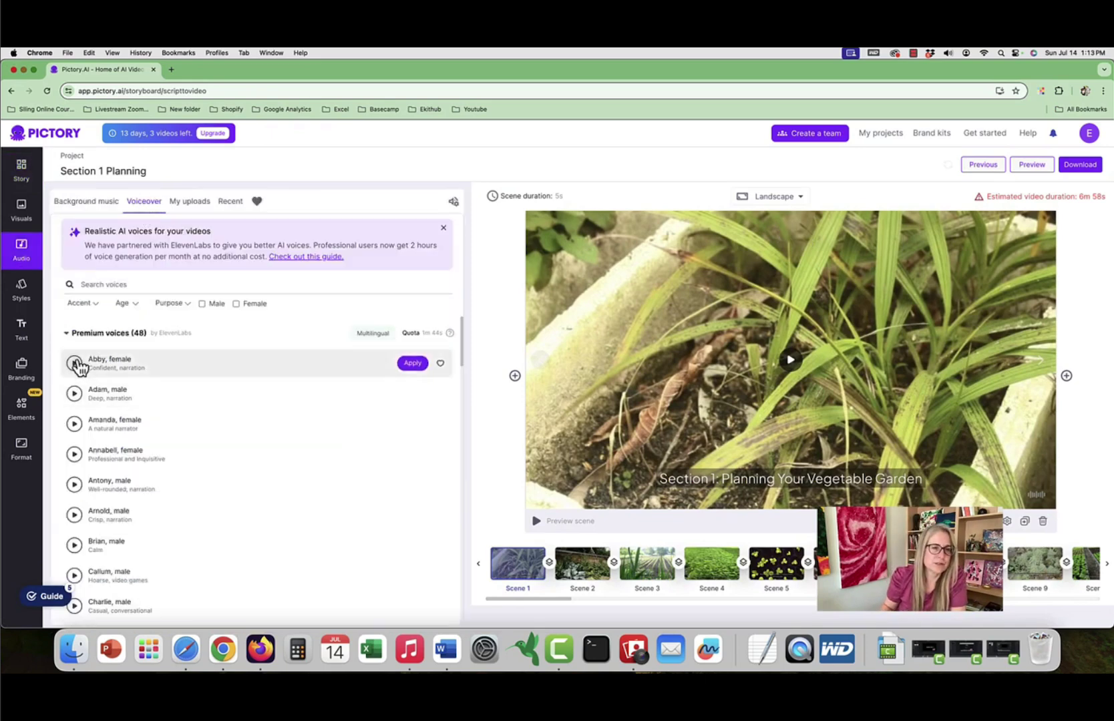
left_click(74, 393)
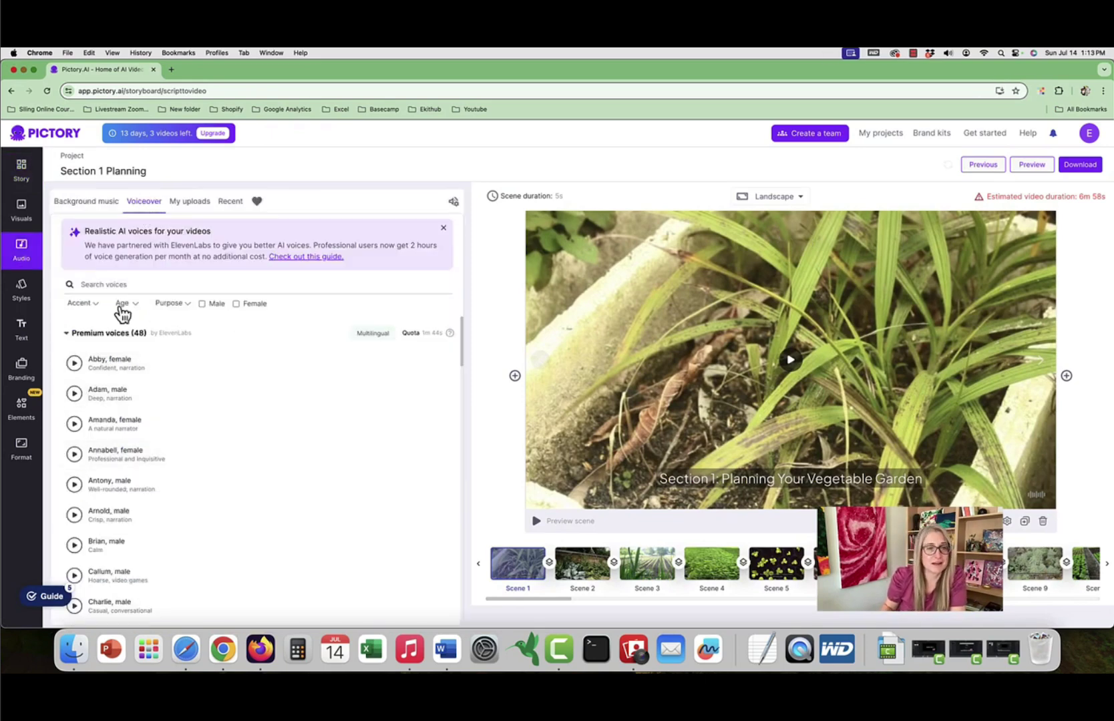
left_click(410, 364)
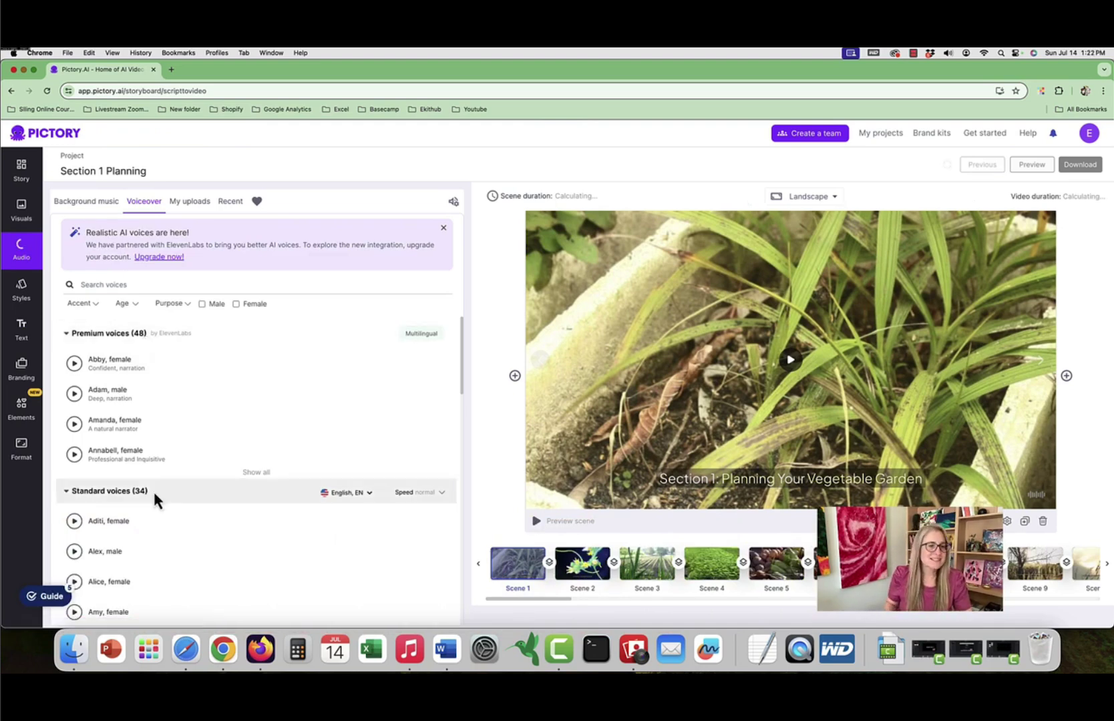
scroll(155, 497, "down", 2)
scroll(116, 510, "up", 2)
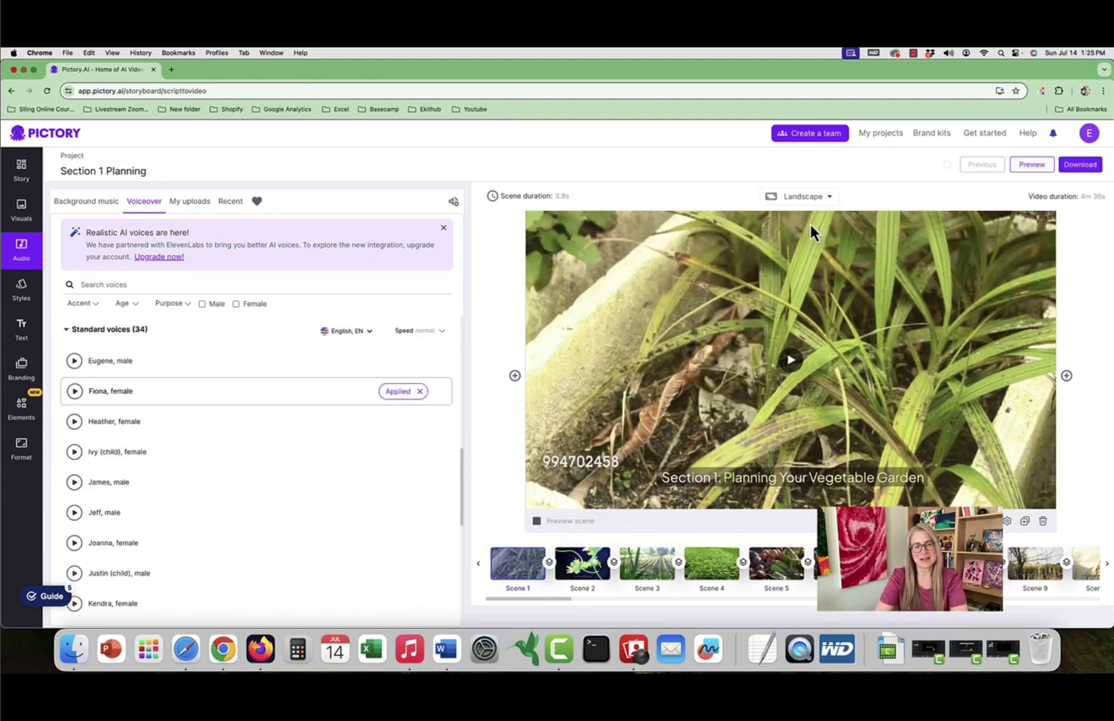
left_click(537, 523)
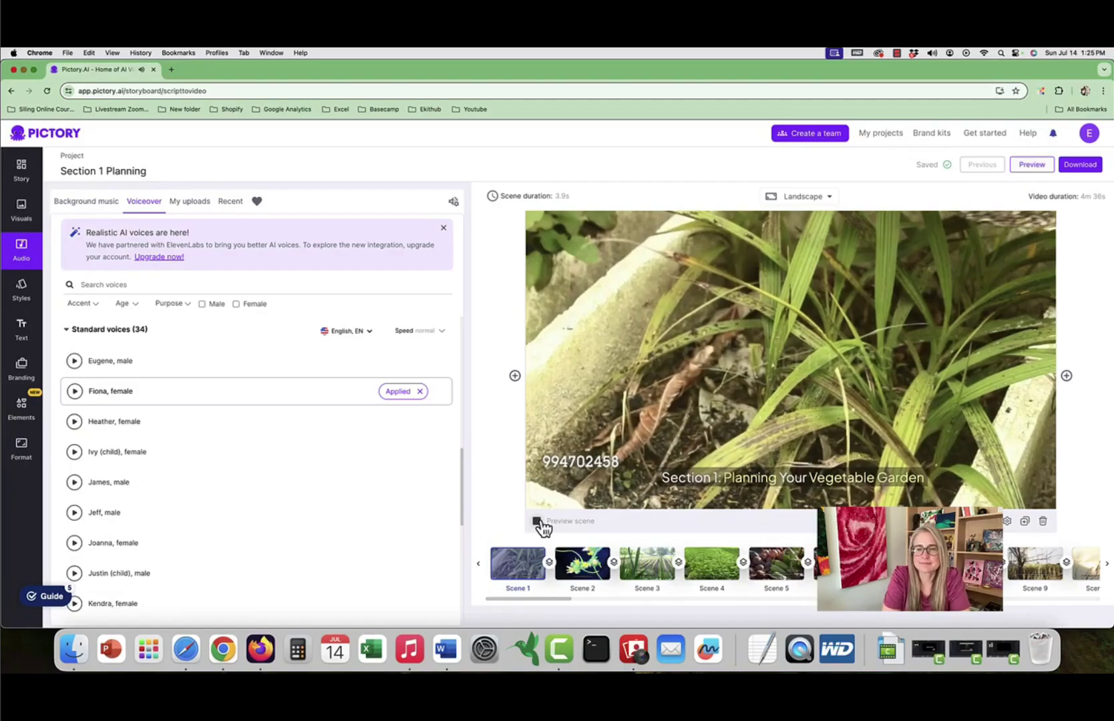
left_click(574, 560)
left_click(536, 523)
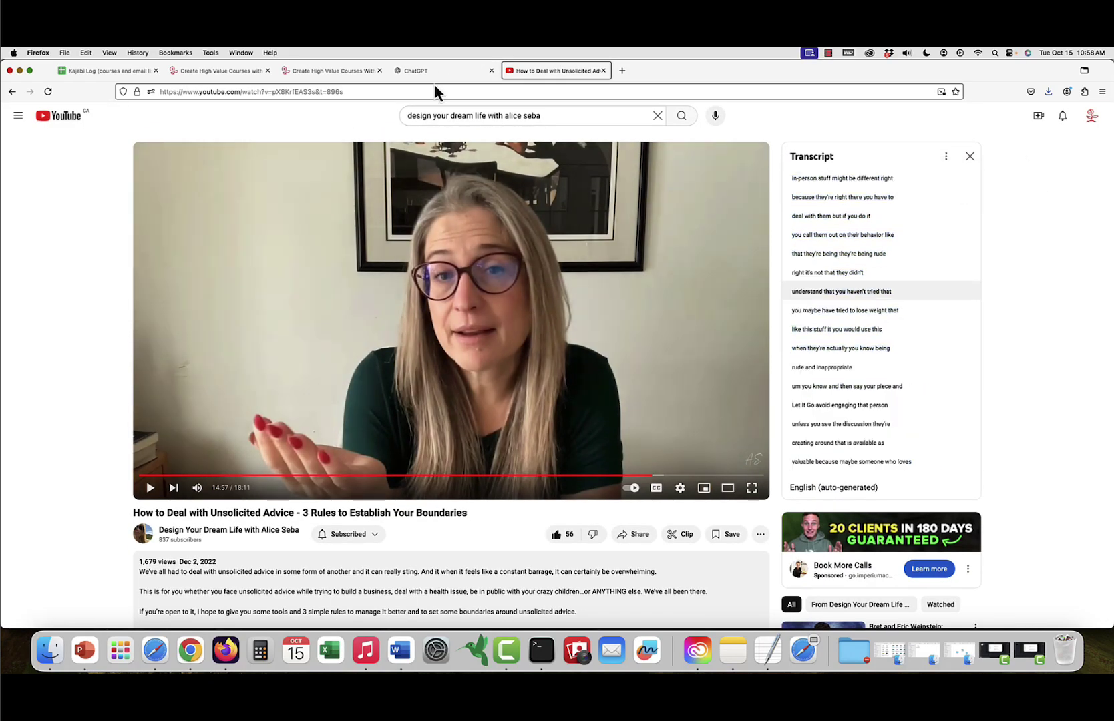
Fill the lesson prompt's placeholders for the unsolicited-advice transcript, adding the deflection request, and send it.
left_click(435, 74)
scroll(725, 338, "up", 3)
key("Return")
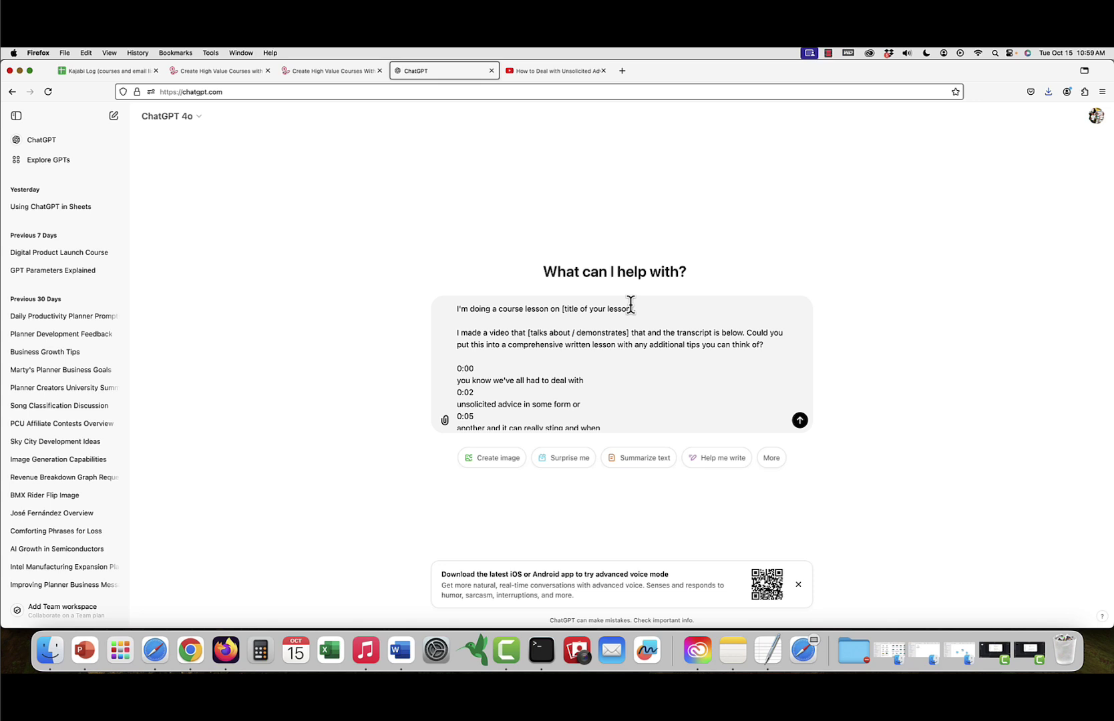
key("BackSpace")
key("BackSpace")
key("BackSpace")
type("dealing with unsolicited advice.")
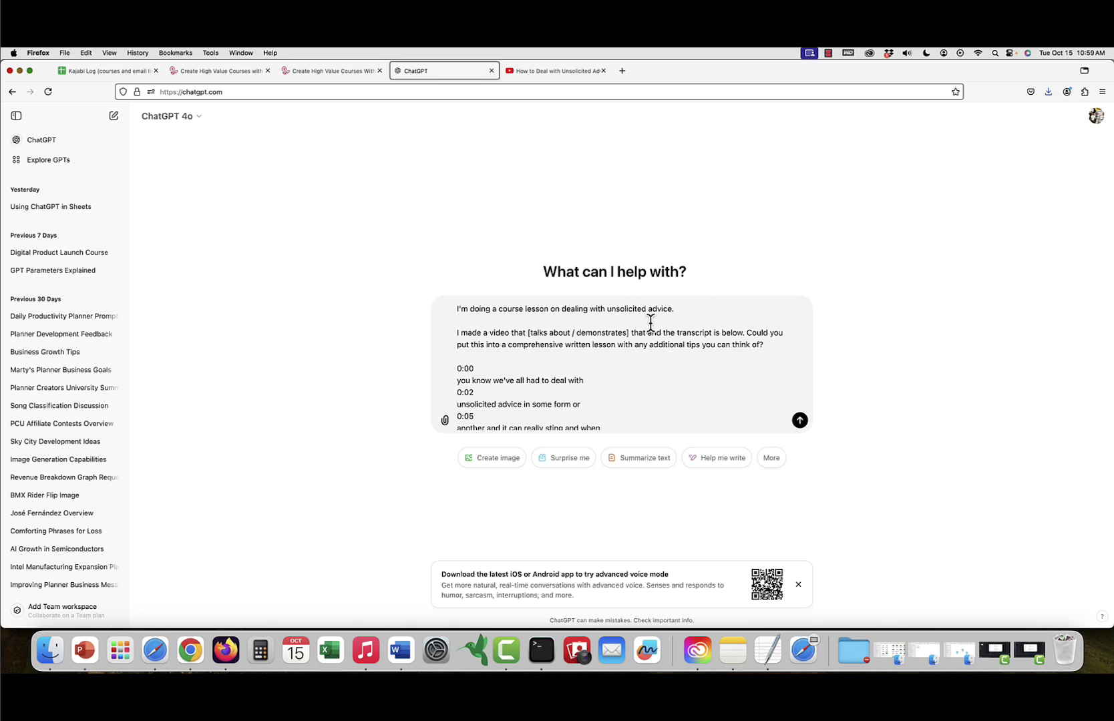
left_click_drag(629, 333, 528, 333)
key("BackSpace")
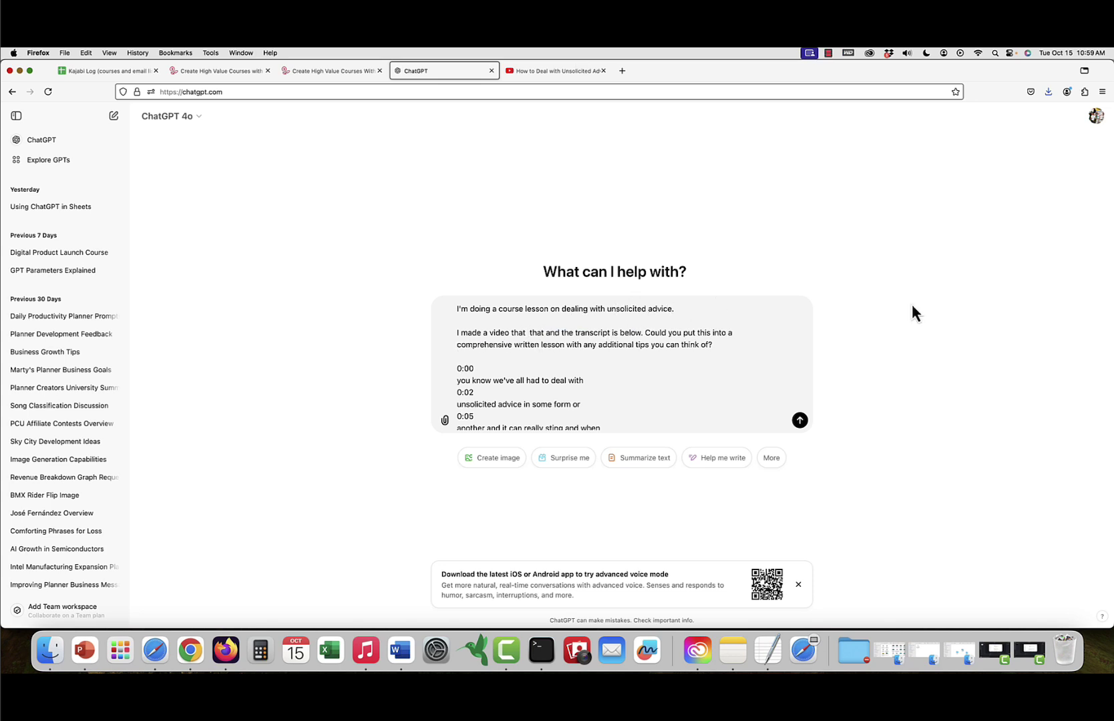
key("BackSpace")
key("BackSpace")
key("BackSpace")
type("on")
key("Right")
key("Right")
key("Right")
type("topic")
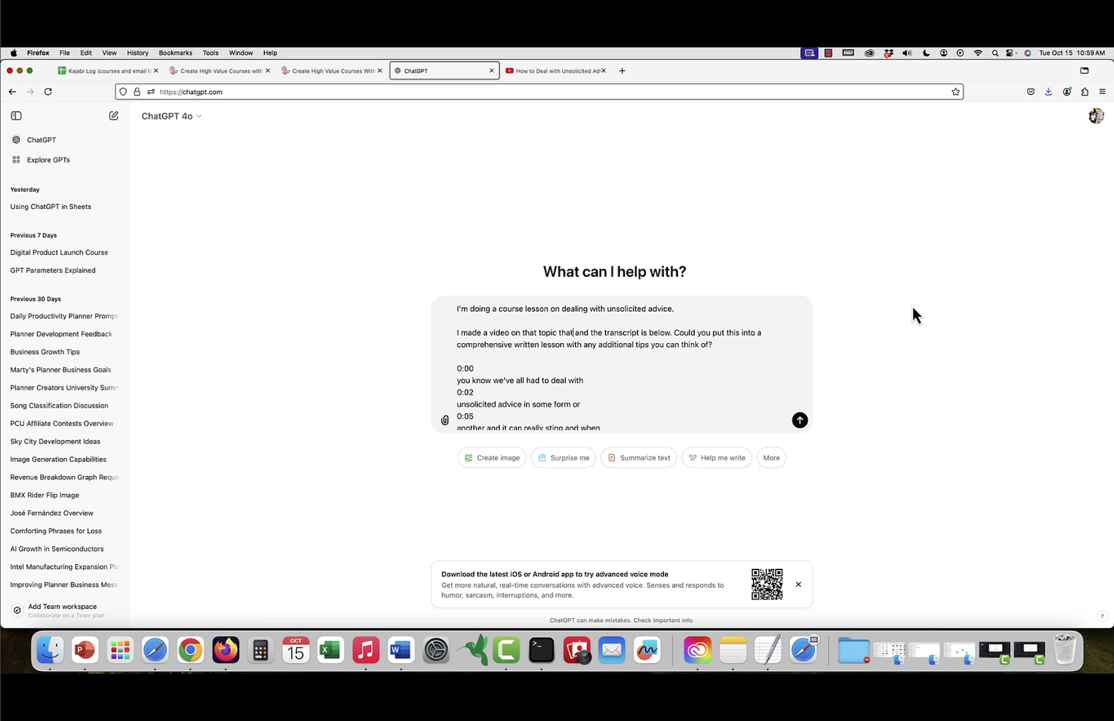
scroll(651, 338, "down", 1)
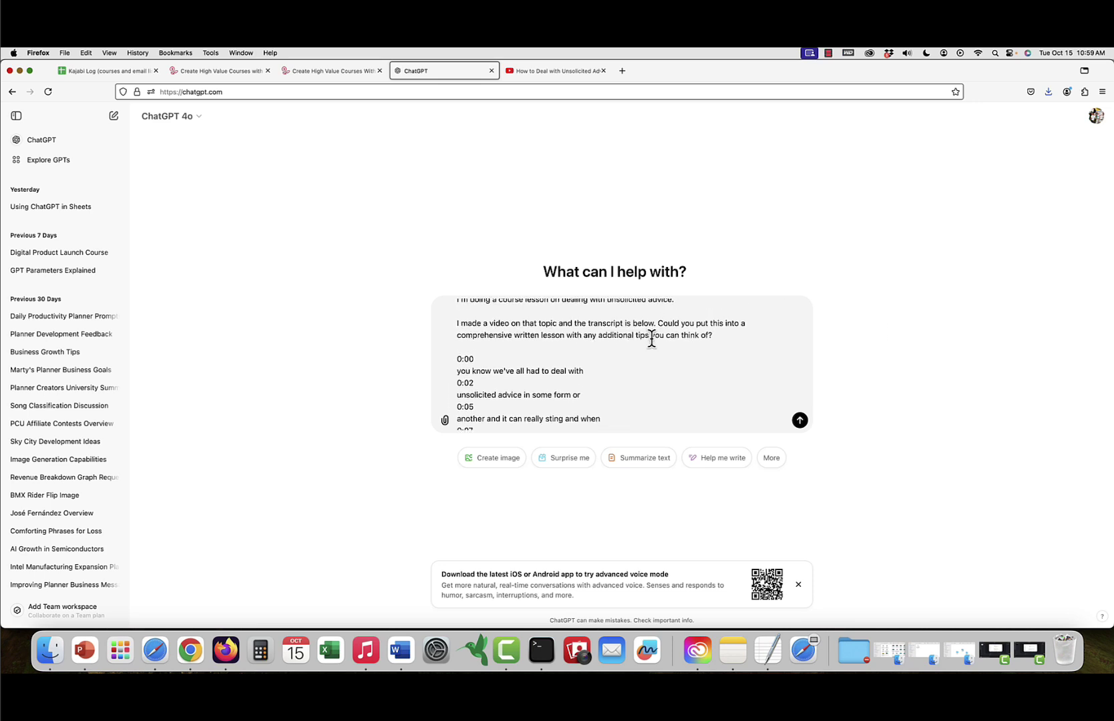
type(" And maybe")
type(" include some copy-paste things people can say to deflect un")
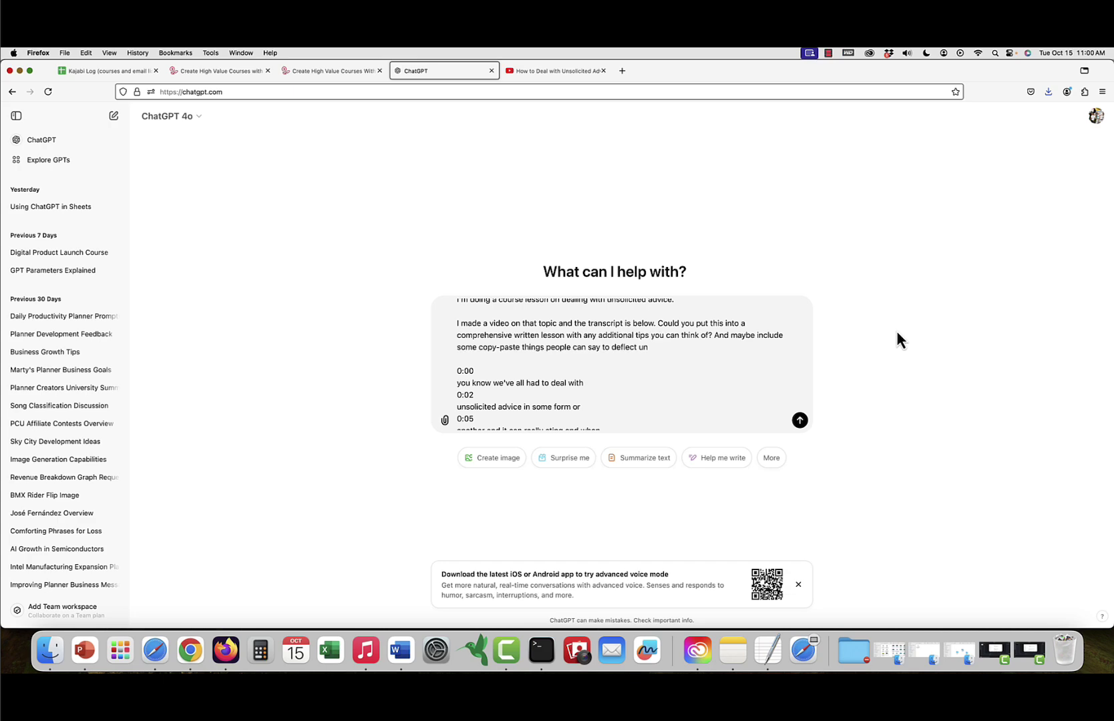
type(" advice")
left_click(799, 420)
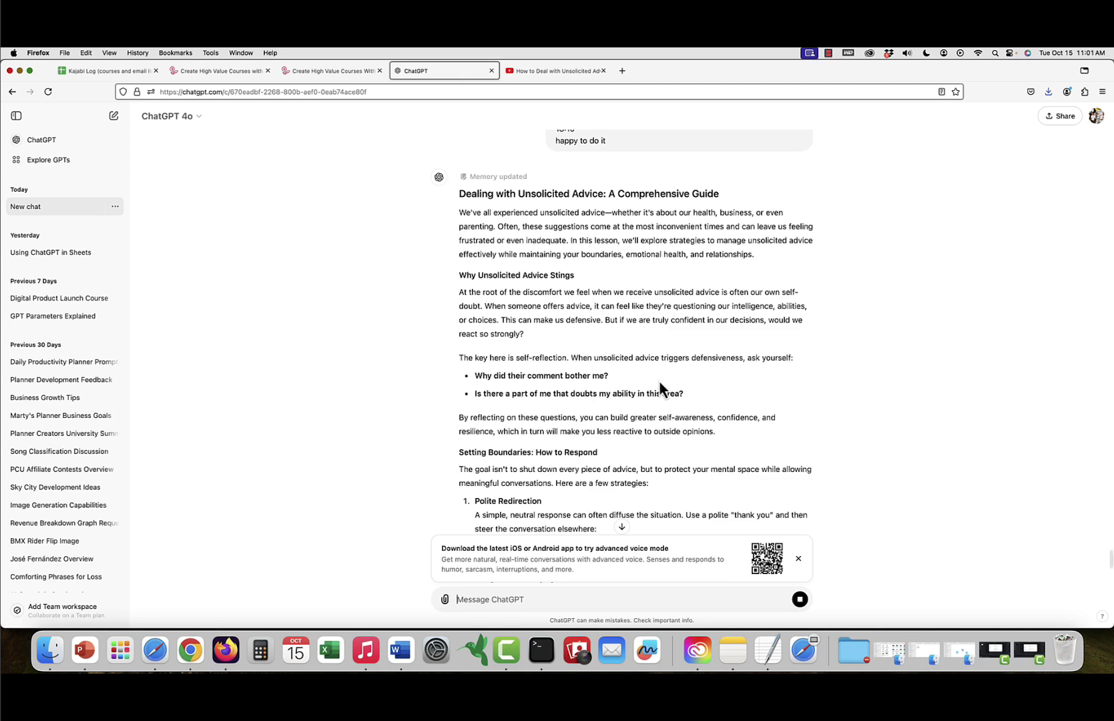
left_click_drag(492, 185, 791, 206)
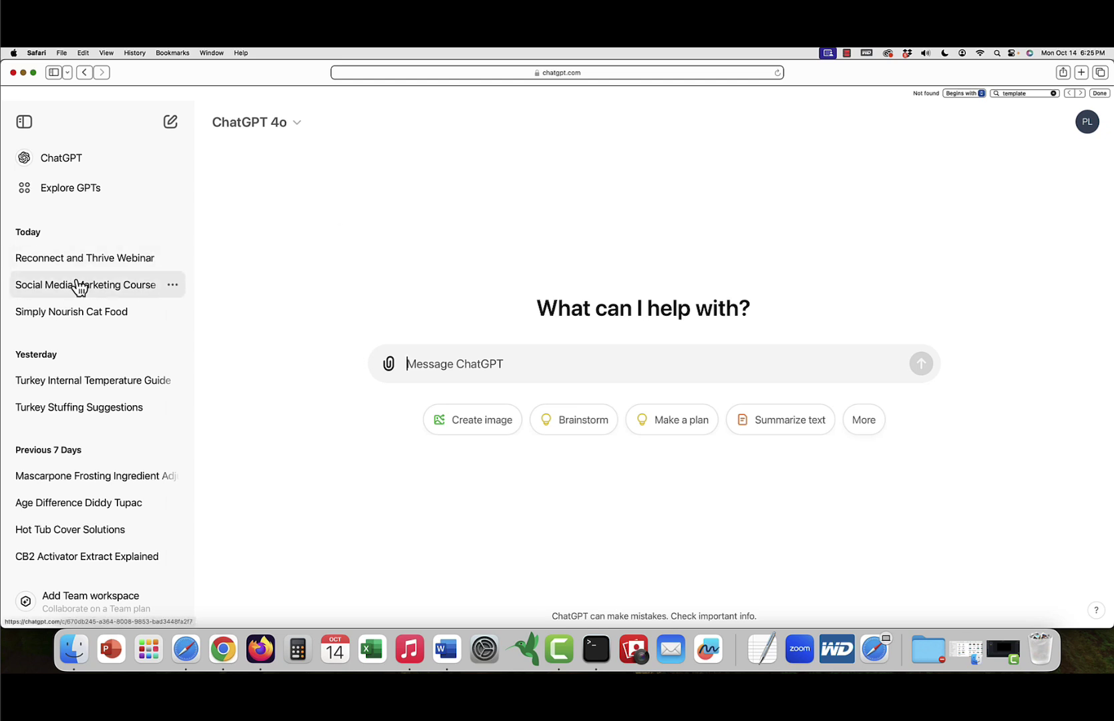
Paste the positive-mindset checklist prompt and remove its two bracketed placeholders.
type("Given the course content [above in the chat / below - paste the content in], can you please create a detailed checklist of things people need to do based on what is outlined in the course? Please only include things mentioned in this course. Do not add new ideas.")
left_click_drag(548, 346, 603, 351)
key("BackSpace")
left_click_drag(678, 348, 571, 349)
key("BackSpace")
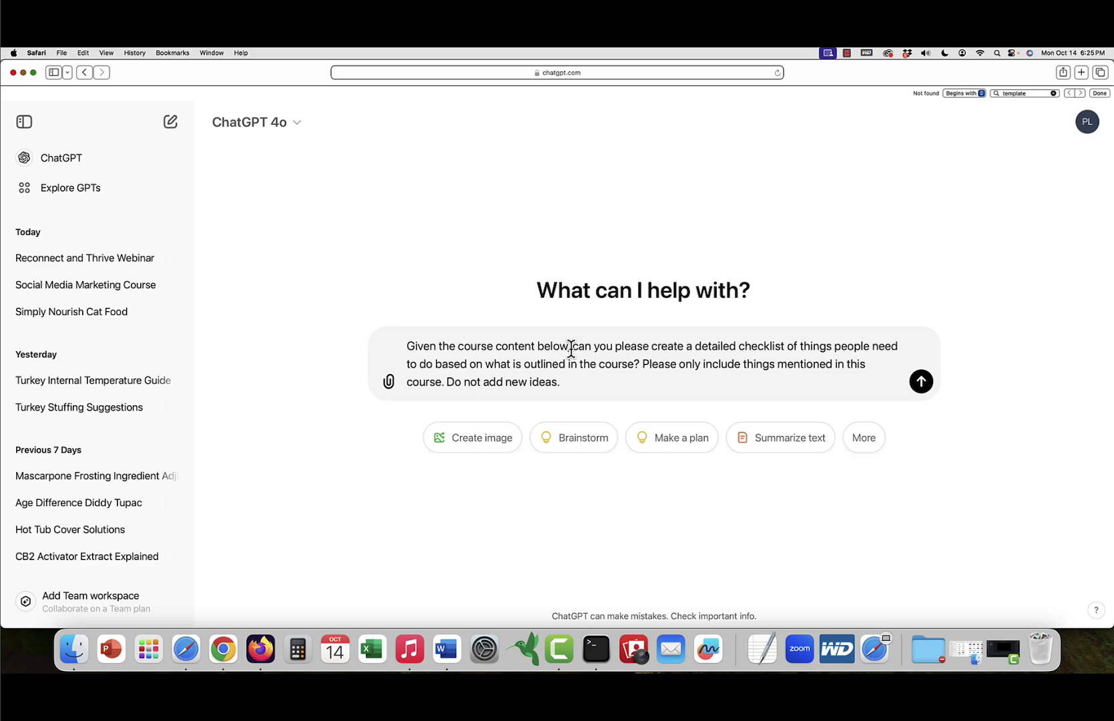
key("shift+Return")
key("shift+Return")
type("-----")
key("shift+Return")
key("shift+Return")
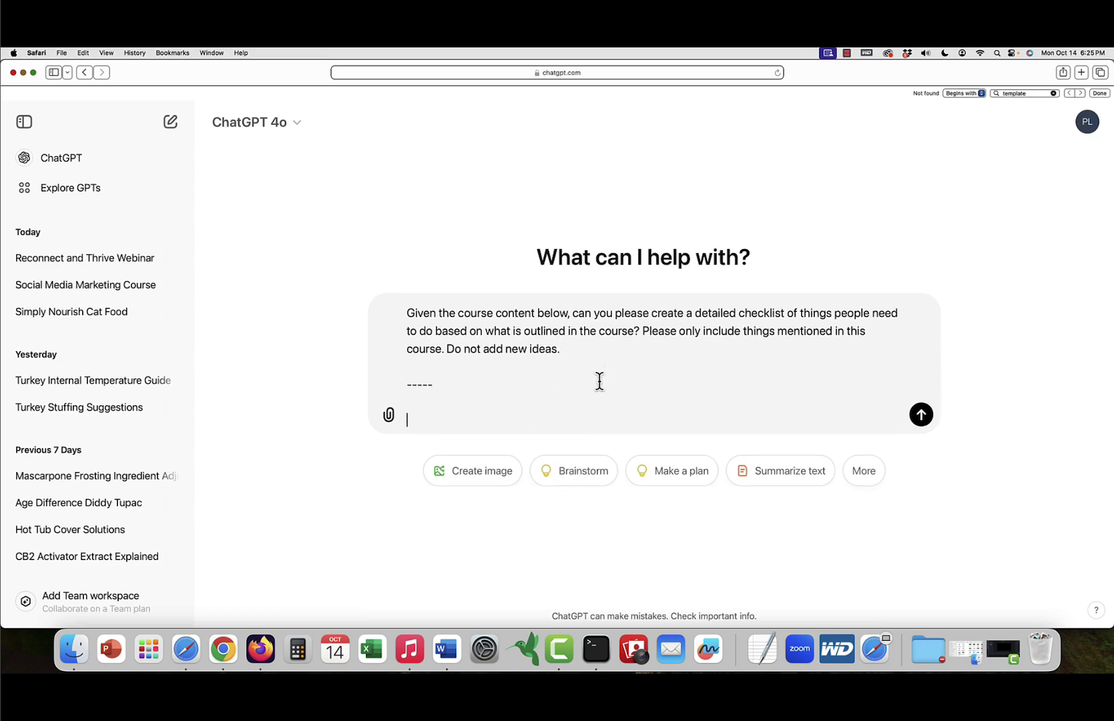
Add the course text and send the checklist request, then send the workbook-style worksheet request.
key("super+Tab")
key("super+Tab")
key("super+v")
scroll(600, 418, "up", 5)
scroll(600, 418, "up", 5)
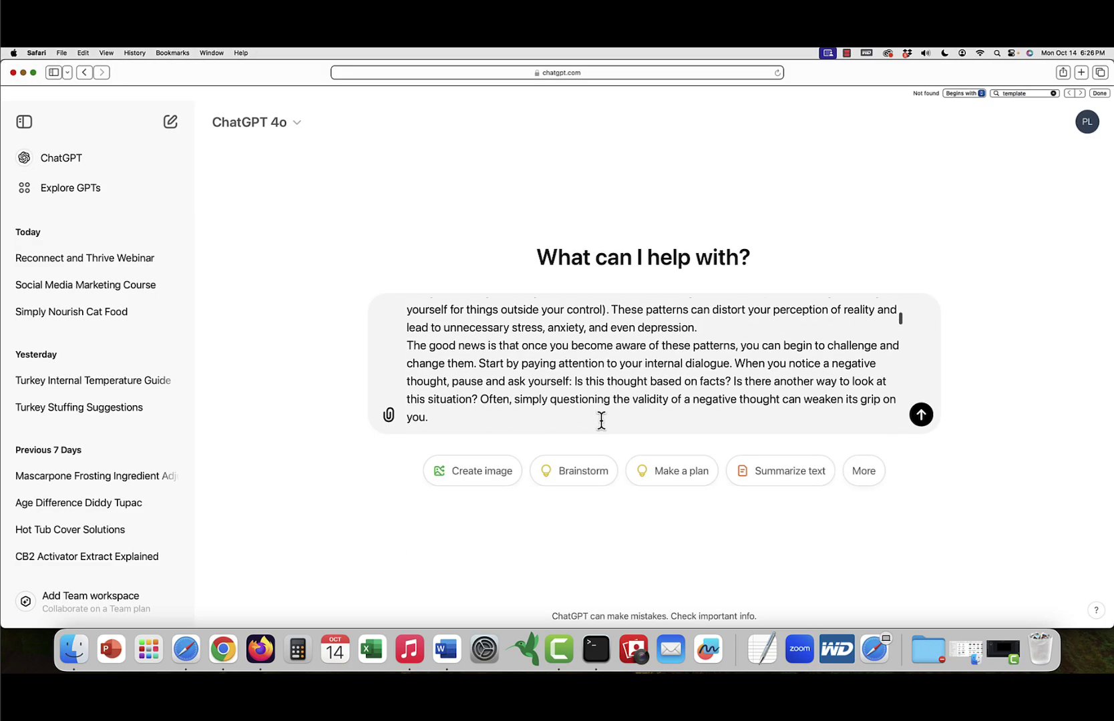
scroll(600, 420, "up", 10)
scroll(752, 411, "down", 3)
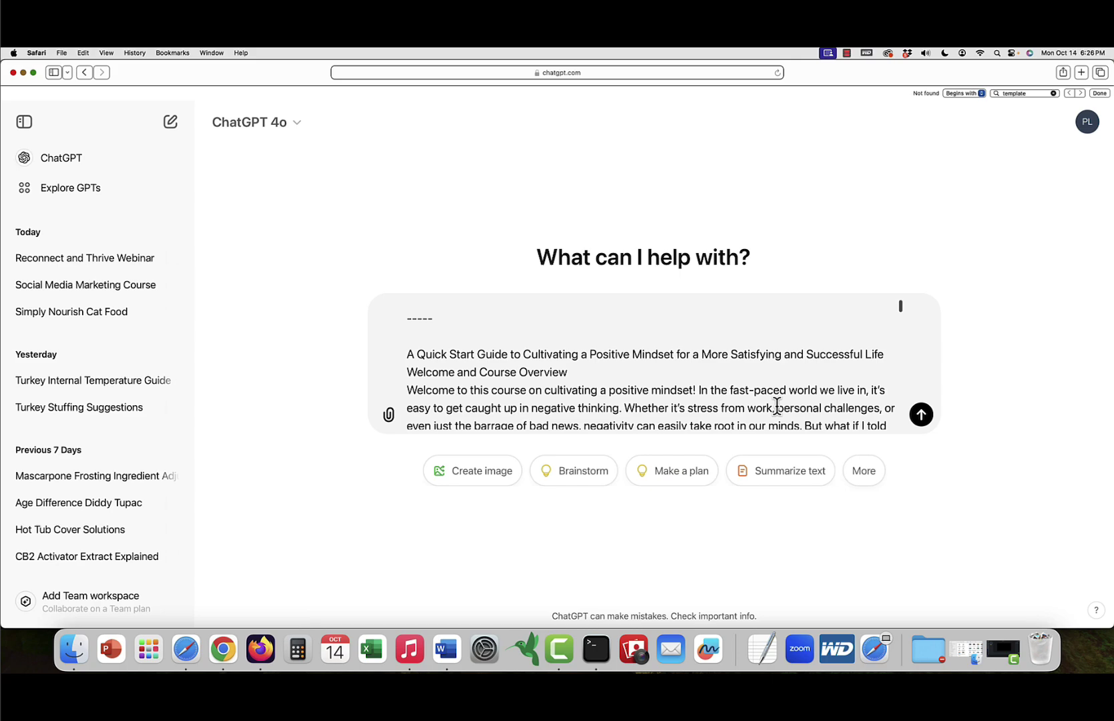
key("Return")
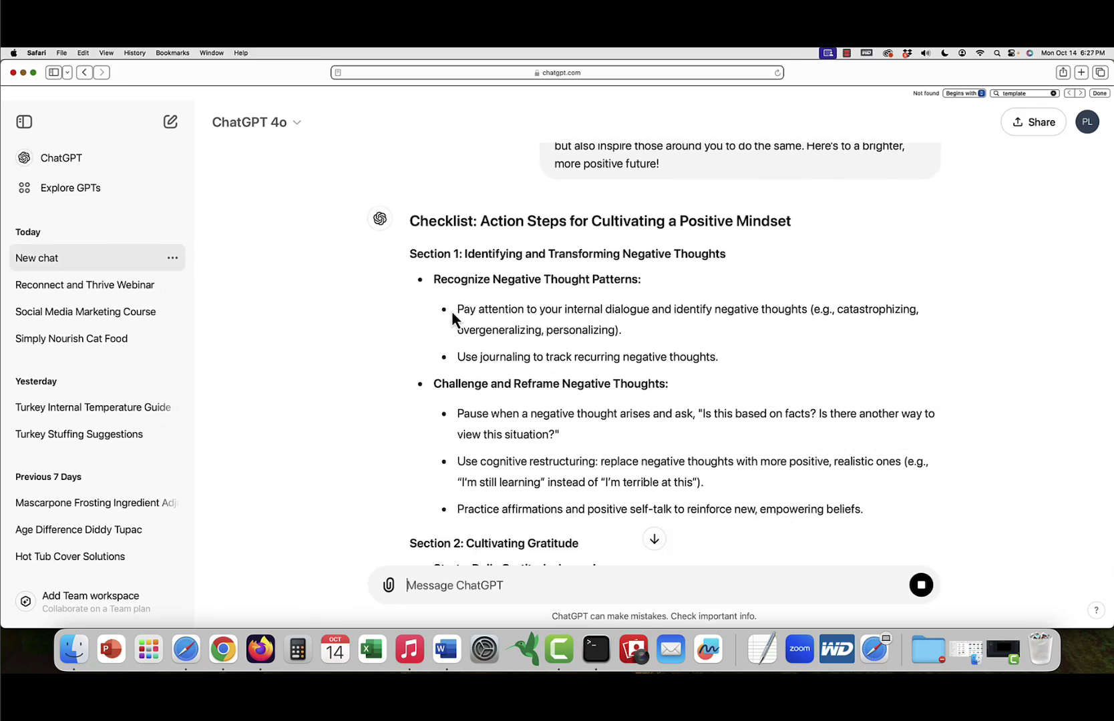
type("Taking the items you outlined in the checklist, could you come up with some questions to include in a worksheet for the course? It should be detailed and walk them through the steps required to be successful. Please format it like a workbook, so there is space to fill in information. Please ensure to leave space between each question and don't cram lines into one another.")
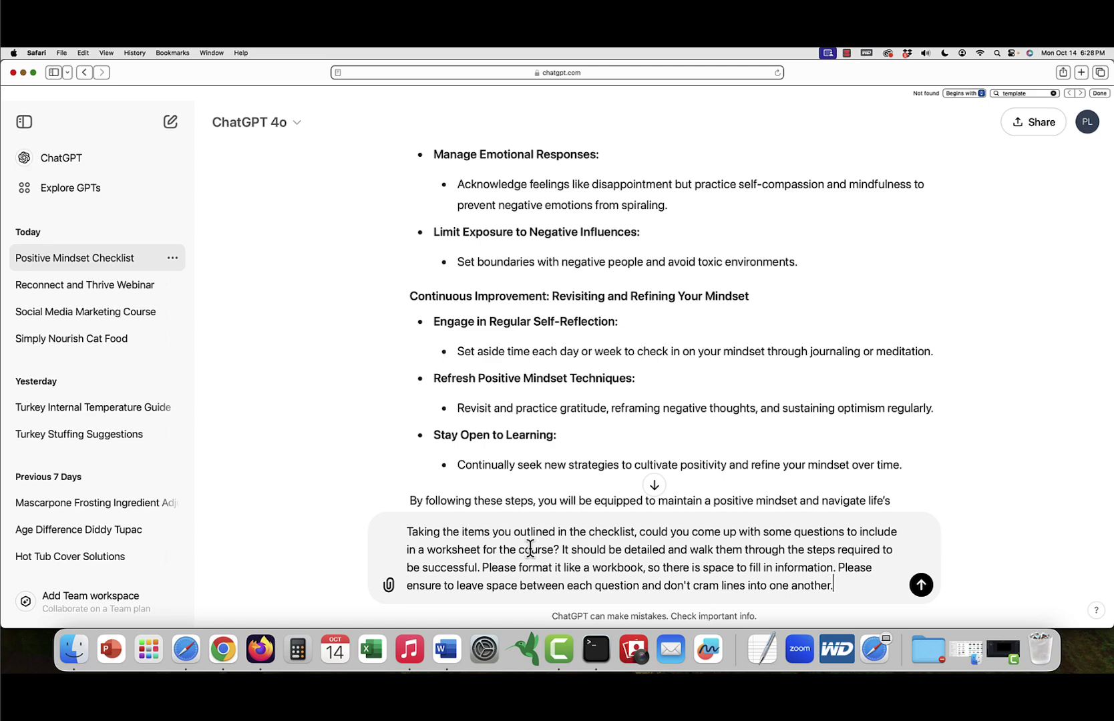
key("Return")
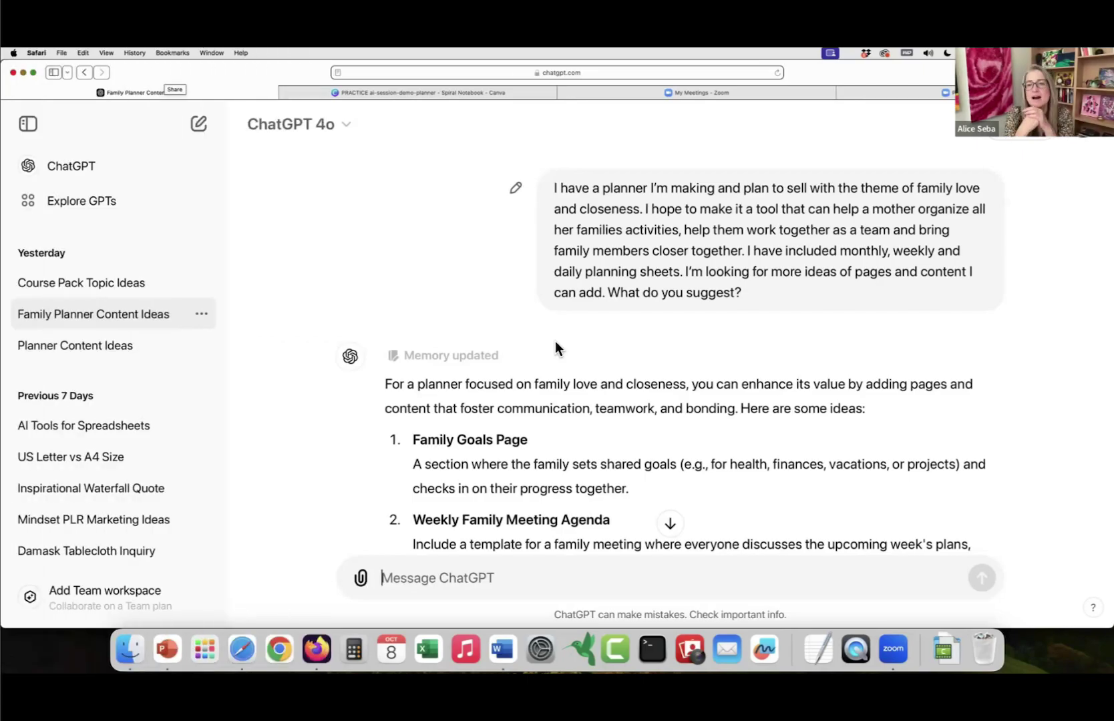
scroll(555, 349, "down", 3)
scroll(575, 357, "down", 2)
scroll(575, 357, "down", 10)
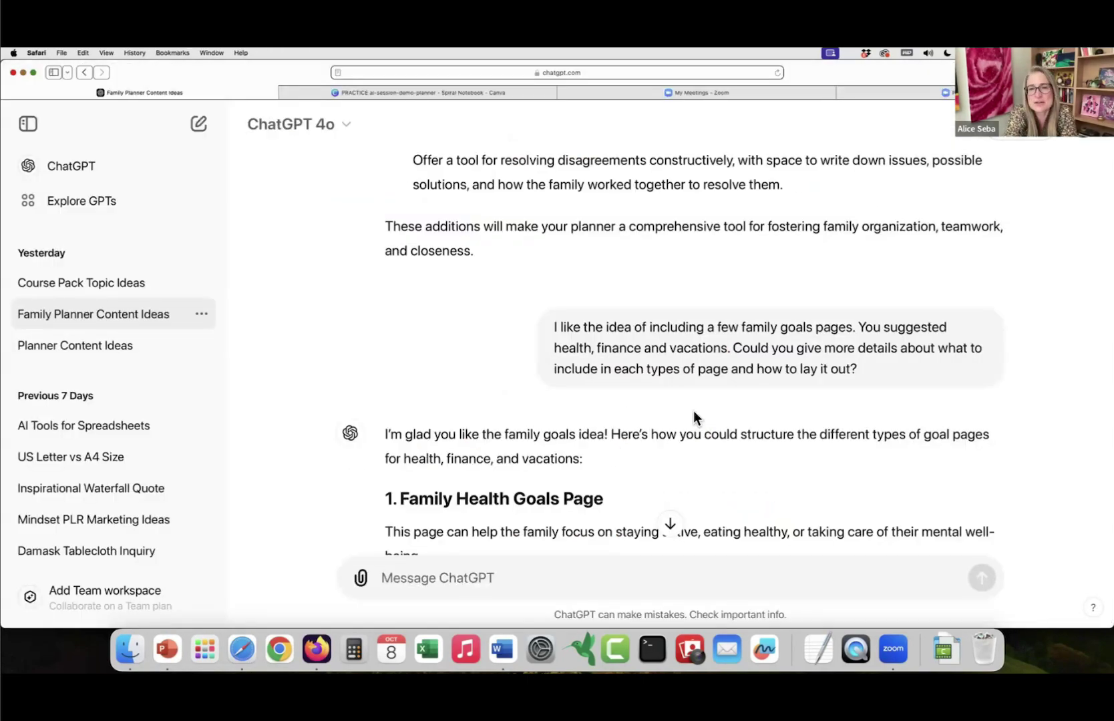
scroll(694, 412, "down", 2)
scroll(497, 346, "down", 4)
scroll(496, 346, "down", 1)
scroll(497, 346, "down", 4)
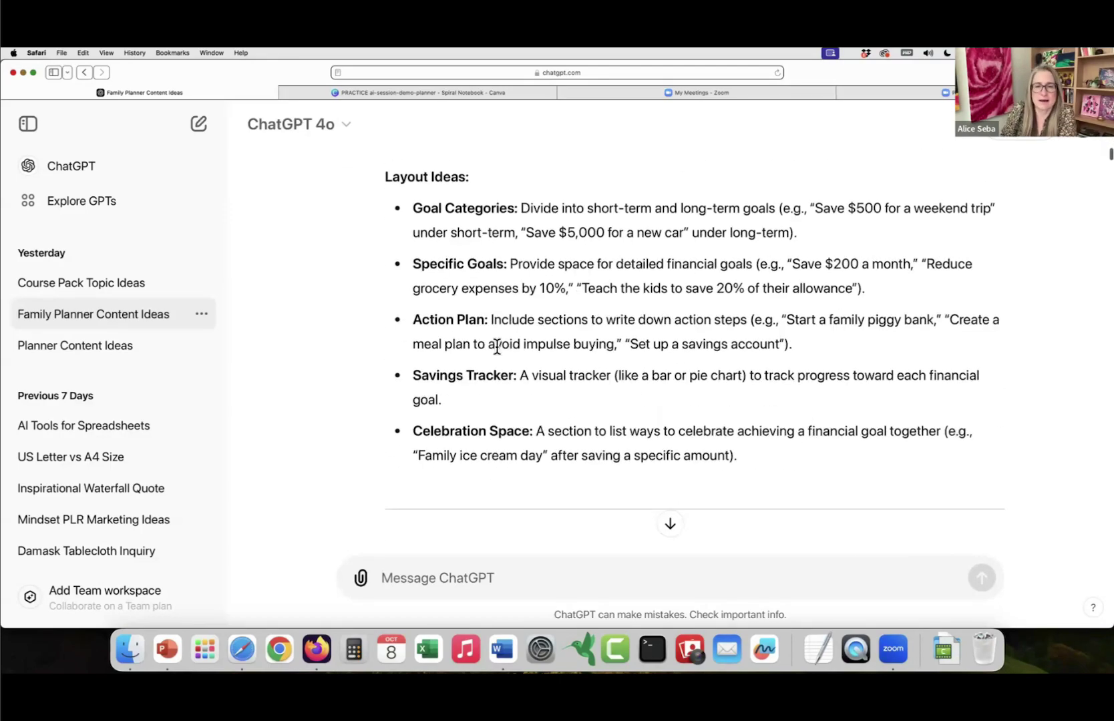
scroll(497, 346, "down", 4)
scroll(496, 346, "down", 3)
scroll(860, 407, "down", 5)
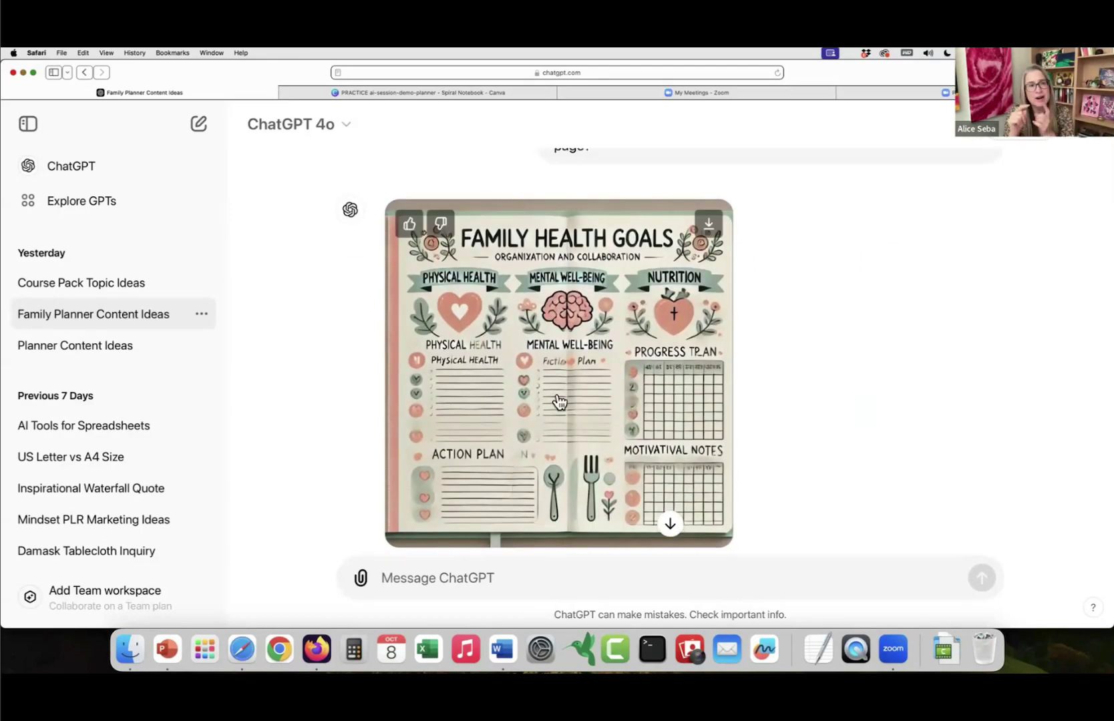
scroll(559, 401, "down", 2)
scroll(560, 402, "down", 3)
right_click(502, 649)
left_click(556, 535)
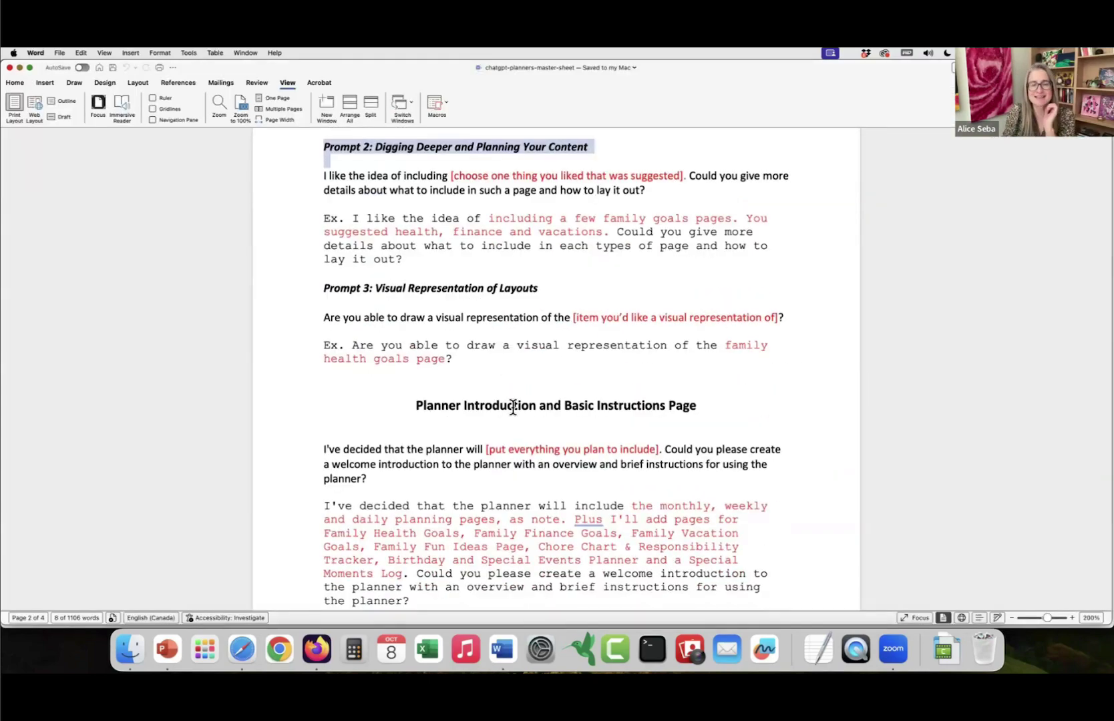
scroll(476, 340, "down", 3)
key("super+Tab")
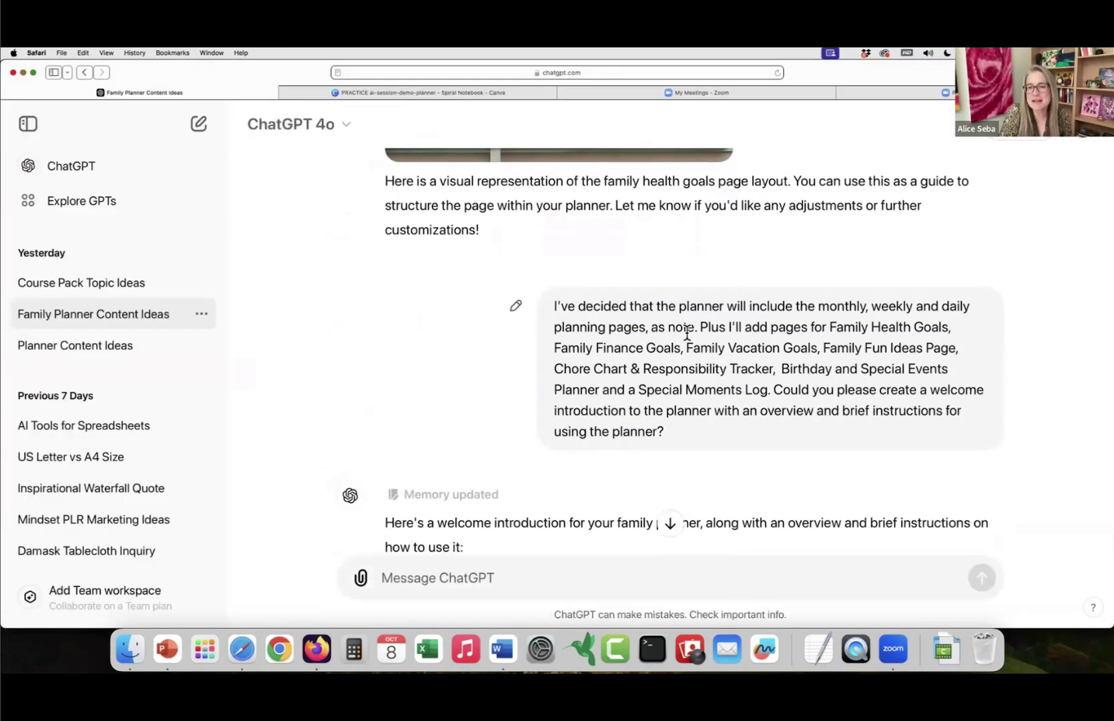
scroll(773, 372, "down", 1)
scroll(773, 372, "down", 5)
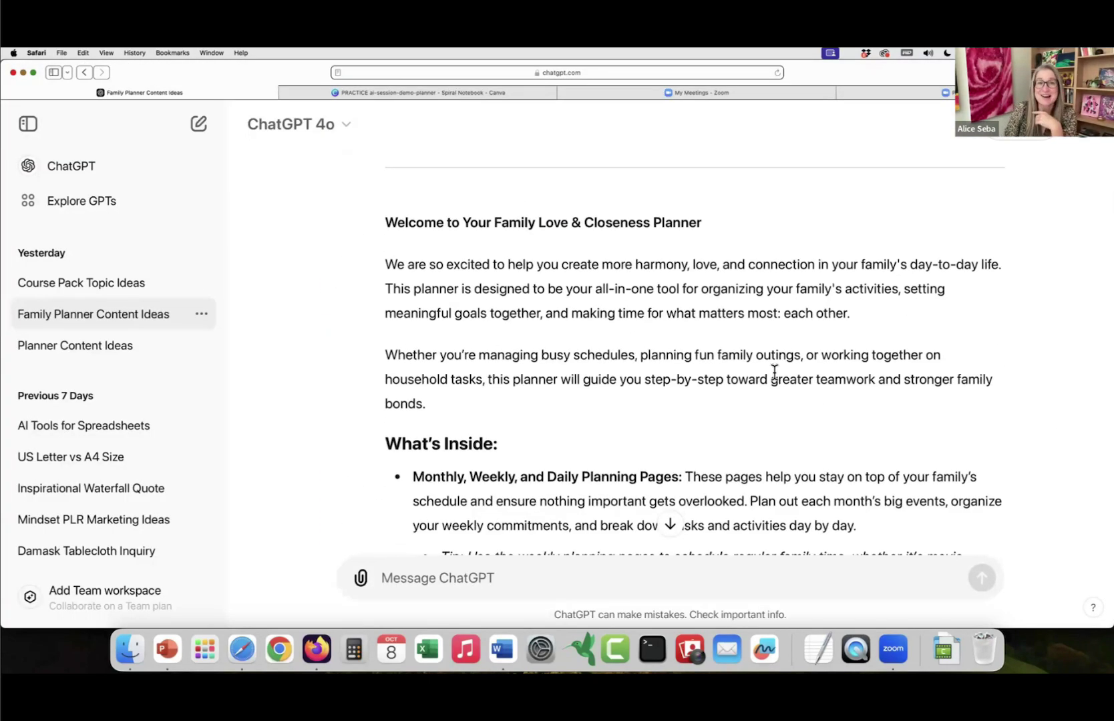
scroll(773, 372, "down", 1)
scroll(758, 236, "down", 5)
scroll(563, 248, "down", 5)
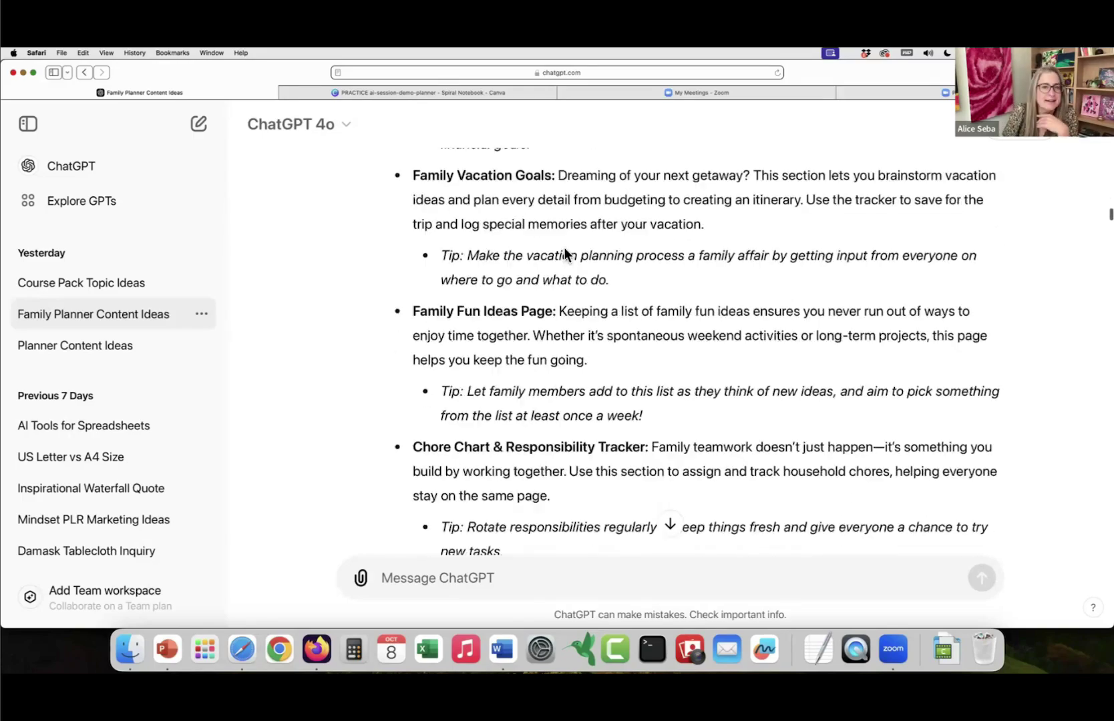
scroll(567, 256, "down", 10)
scroll(572, 406, "down", 1)
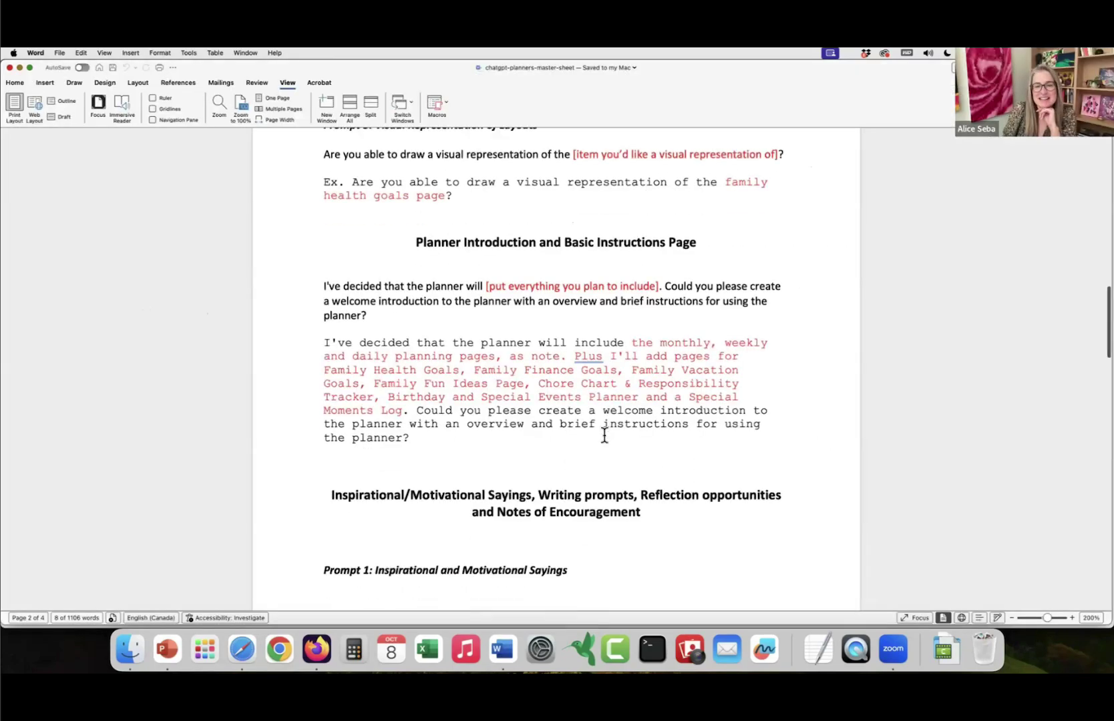
scroll(599, 435, "down", 2)
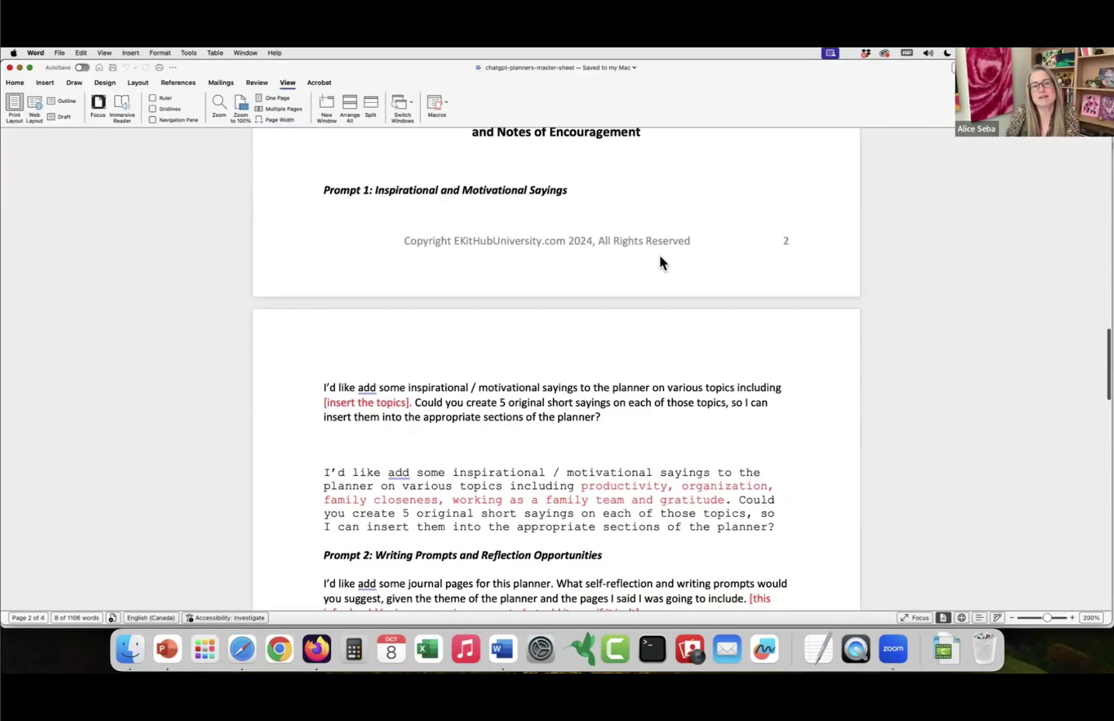
scroll(658, 255, "down", 5)
key("super+Tab")
left_click(145, 93)
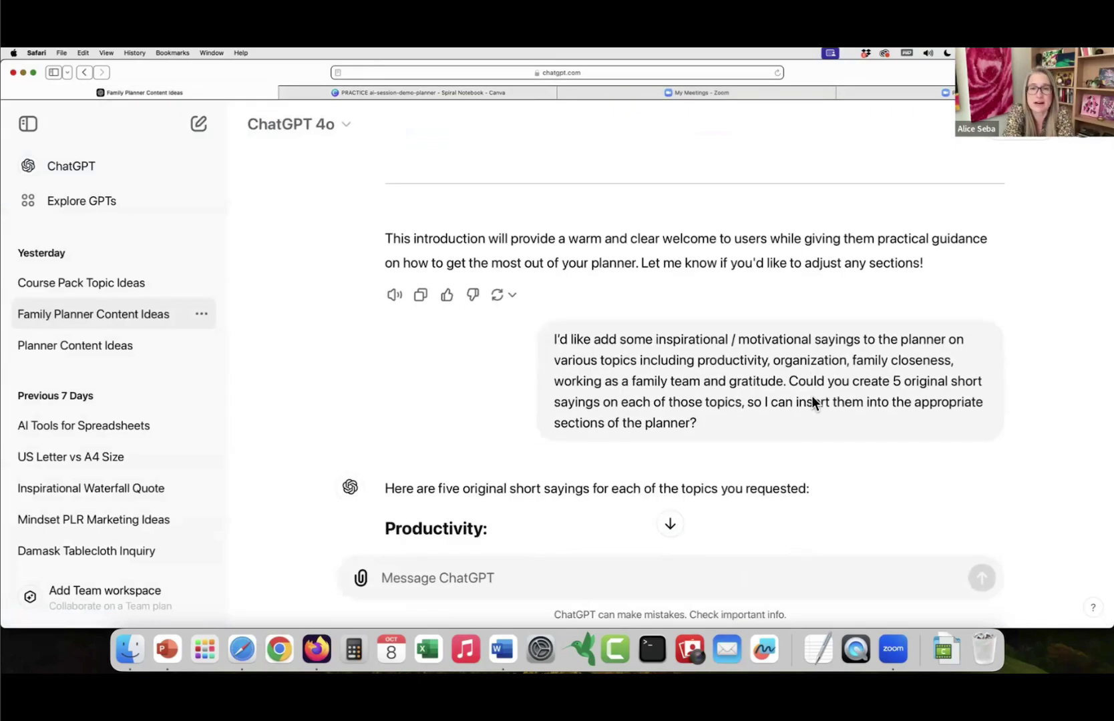
scroll(812, 401, "down", 3)
scroll(811, 401, "down", 1)
left_click(417, 92)
scroll(522, 372, "down", 2)
left_click(466, 215)
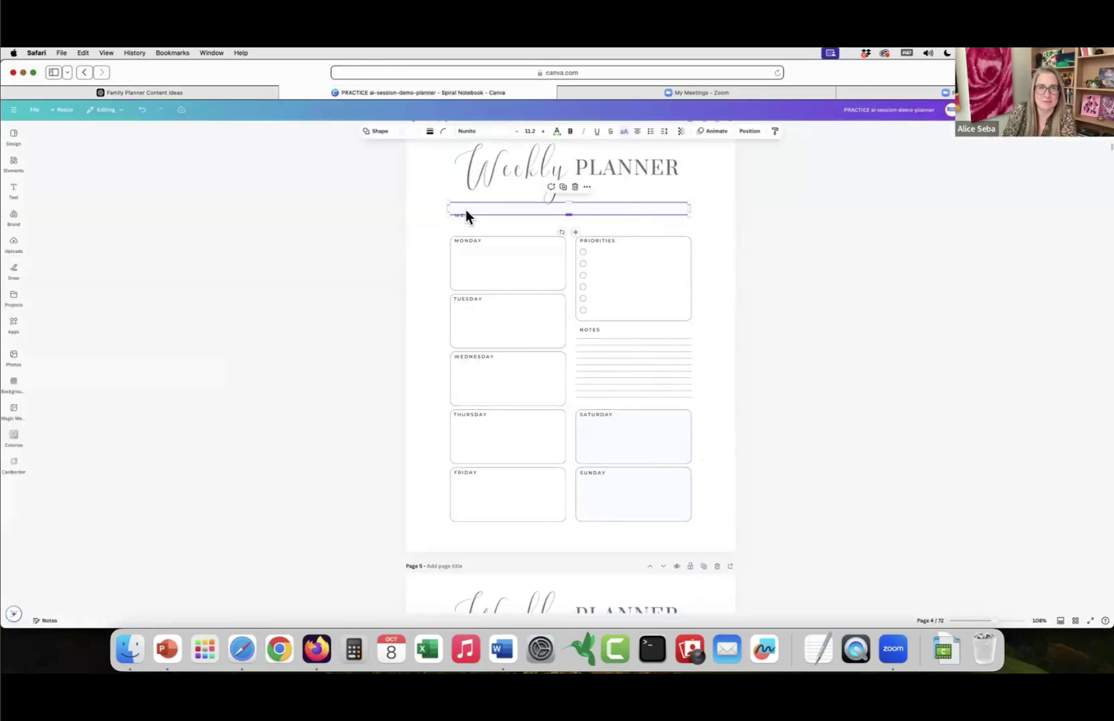
key("ctrl+shift+Tab")
scroll(715, 329, "down", 5)
scroll(715, 335, "down", 2)
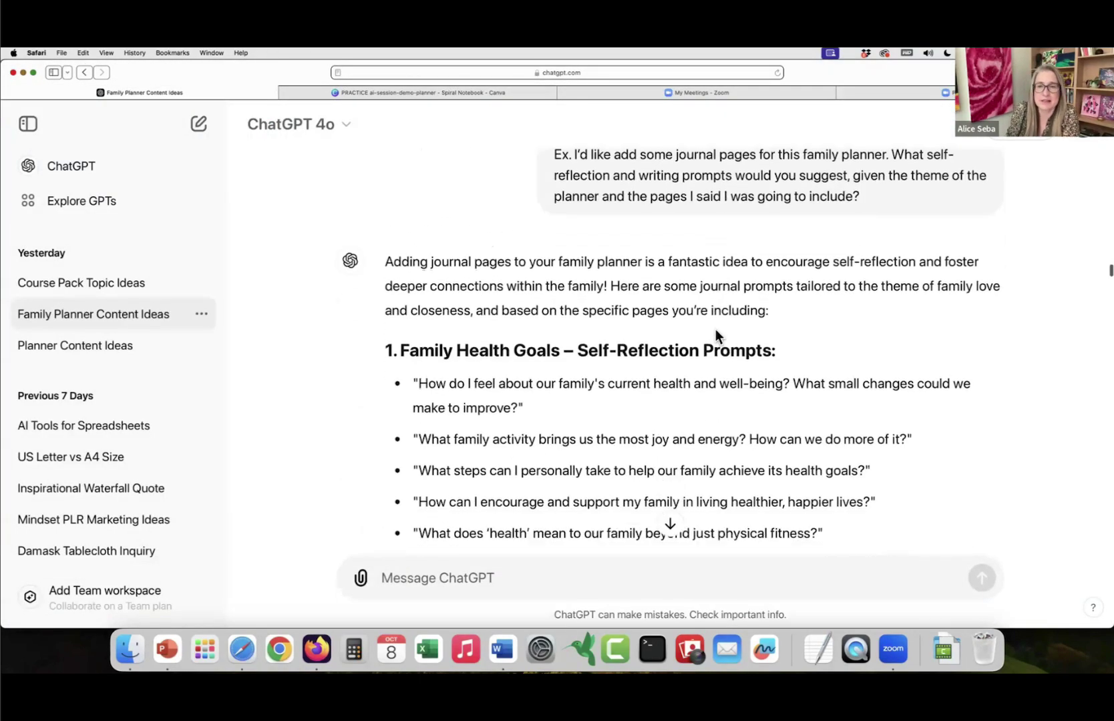
scroll(715, 329, "down", 5)
scroll(715, 330, "down", 3)
scroll(714, 330, "down", 2)
scroll(711, 331, "down", 10)
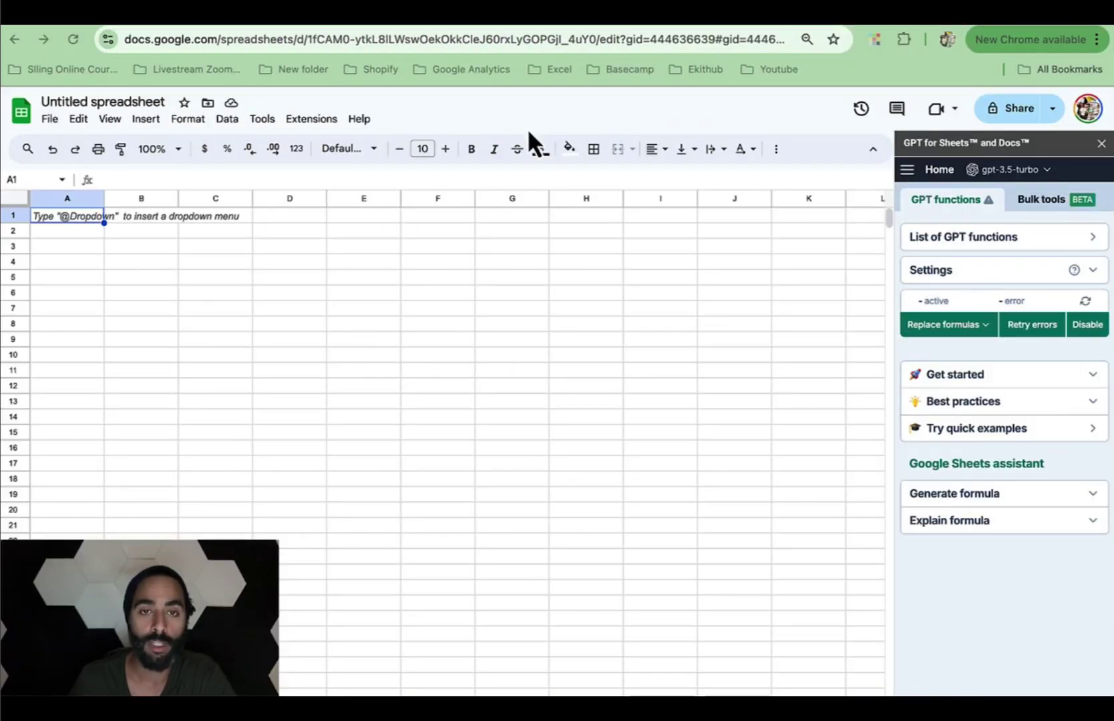
Install the GPT for Sheets and Docs add-on from Extensions > Add-ons.
left_click(310, 118)
left_click(549, 162)
type("gpt for sheets")
key("Return")
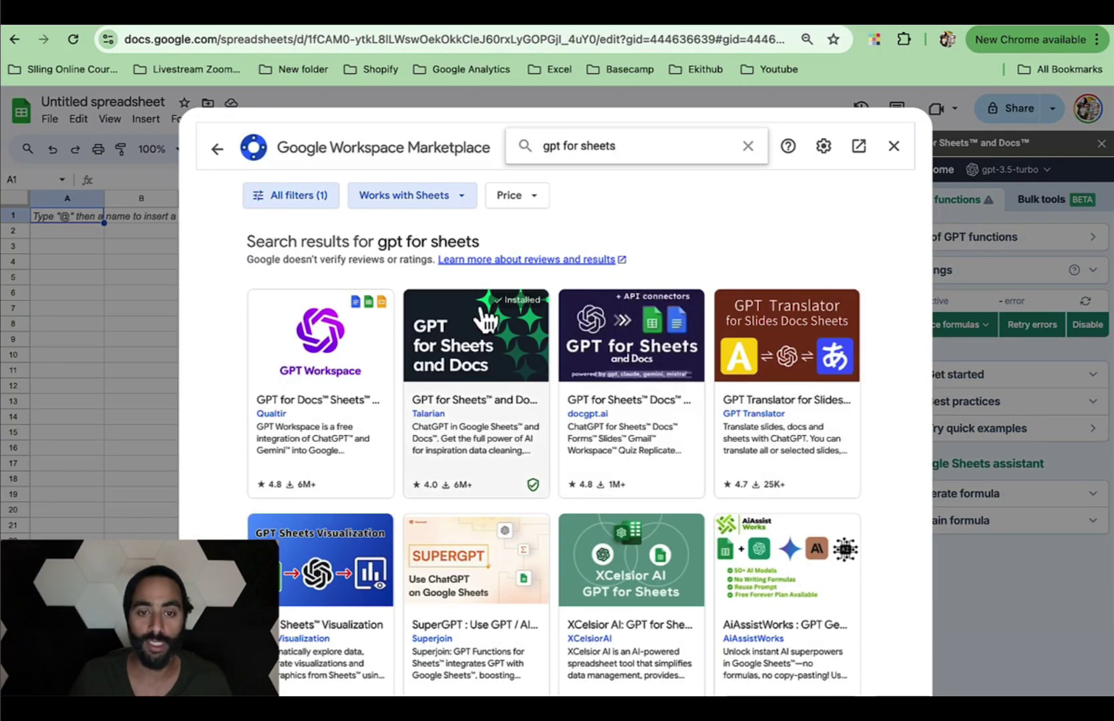
left_click(485, 320)
left_click(893, 145)
left_click(310, 118)
key("Escape")
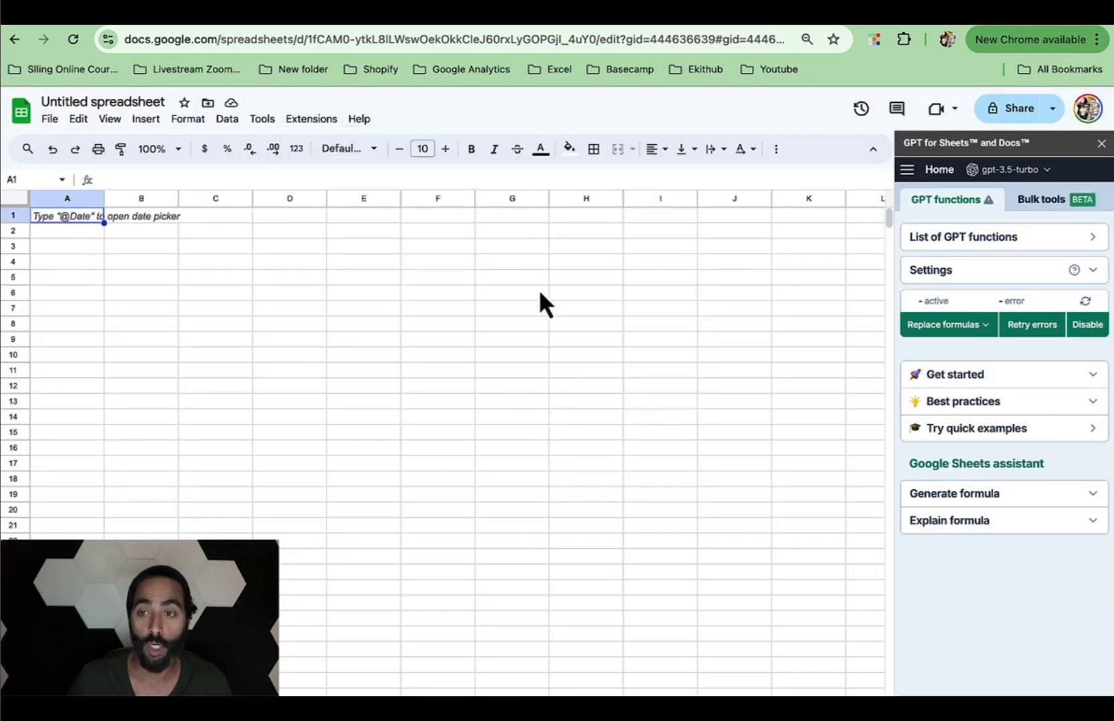
Create the 'Google sheet demo' OpenAI key in the Default project and save it in the add-on.
left_click(1009, 169)
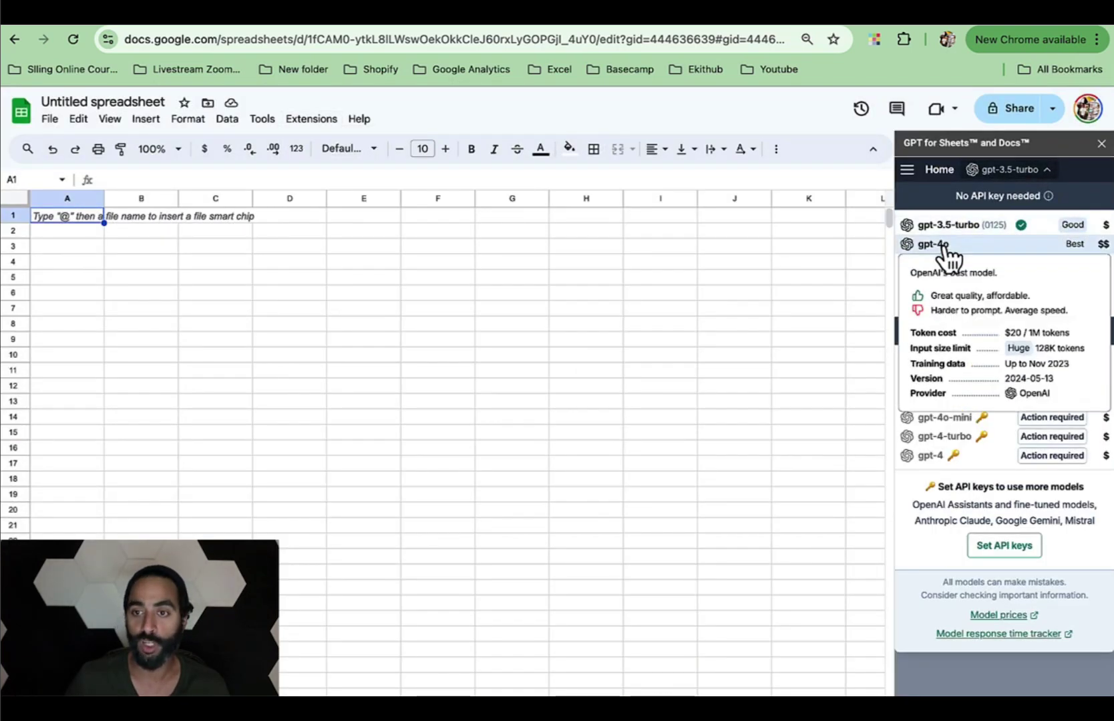
left_click(1002, 543)
left_click(524, 25)
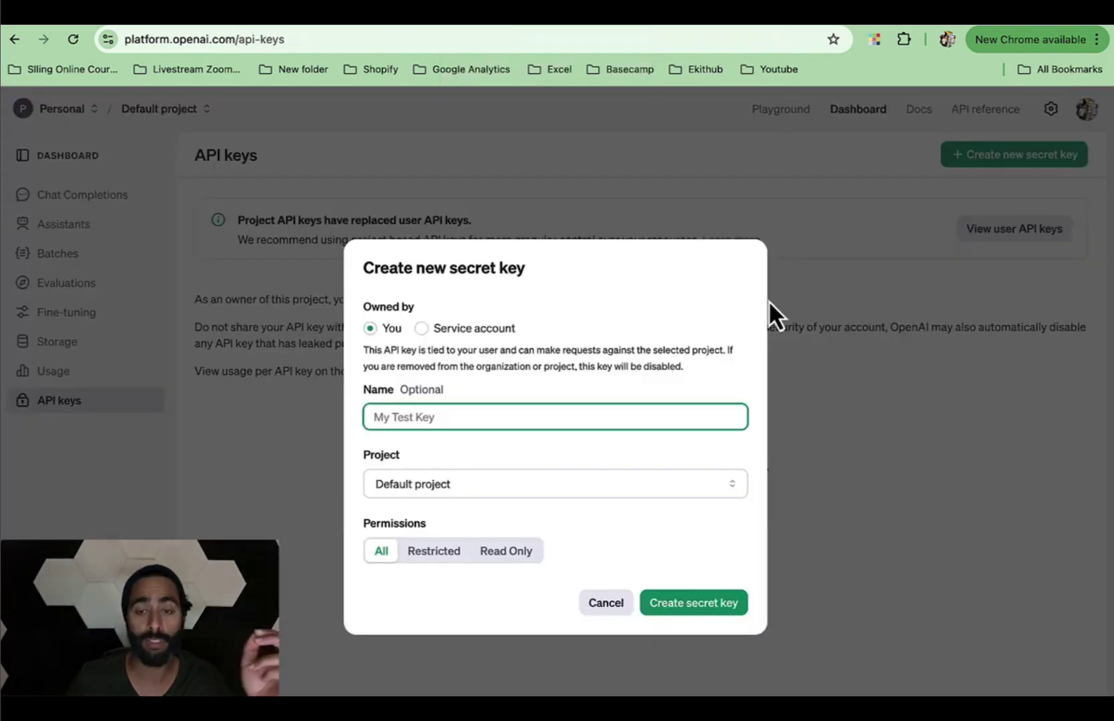
left_click(773, 316)
left_click(603, 514)
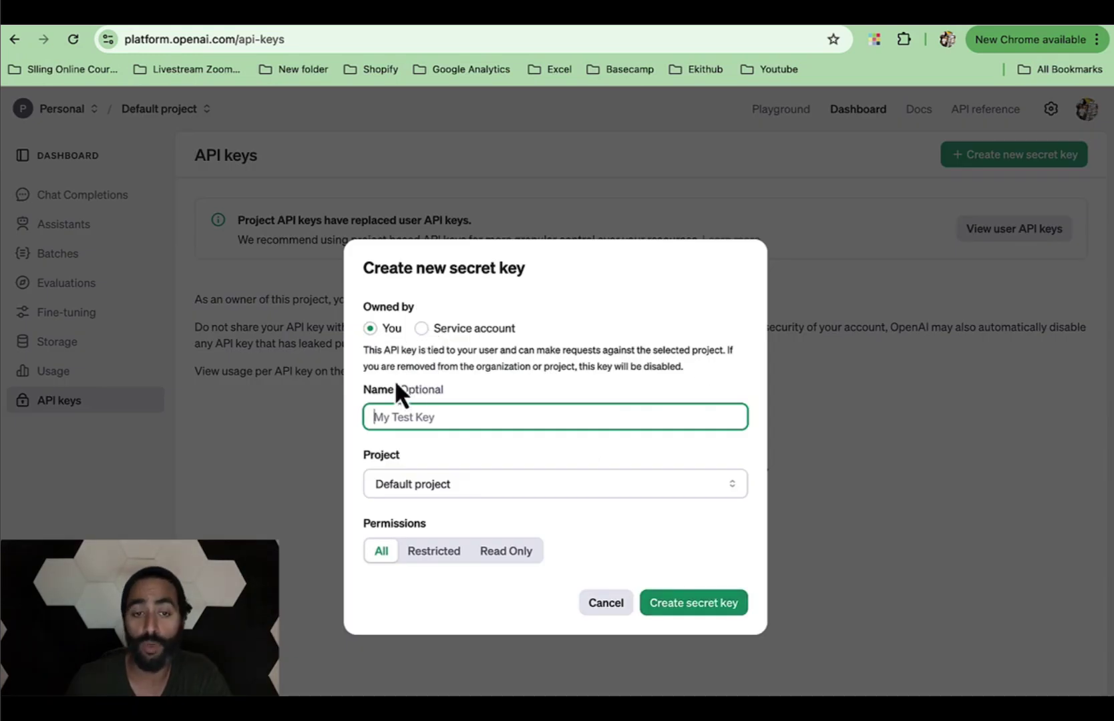
left_click(422, 327)
left_click(373, 351)
type("Google sheet demo")
left_click(464, 481)
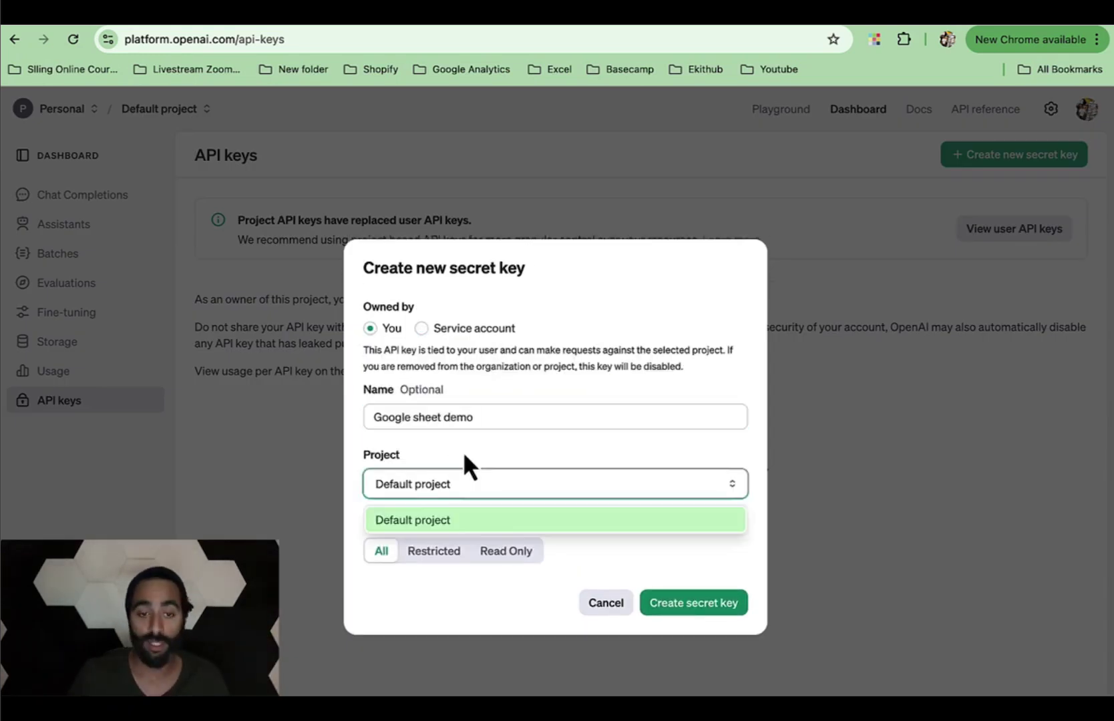
left_click(470, 520)
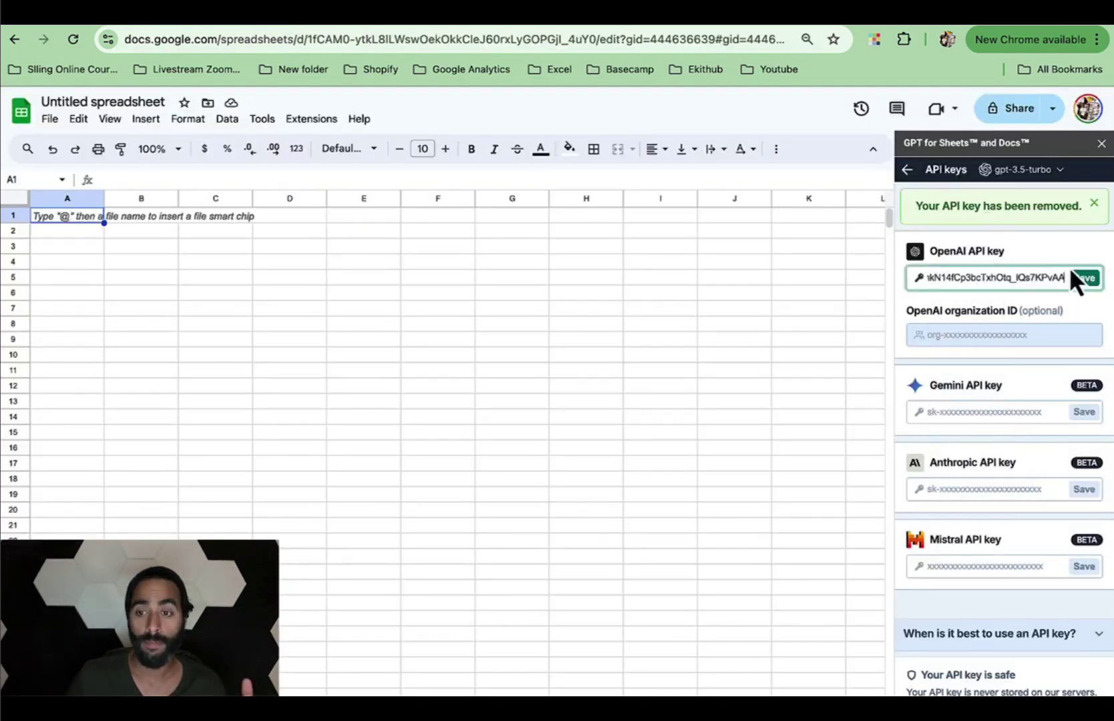
left_click(1071, 272)
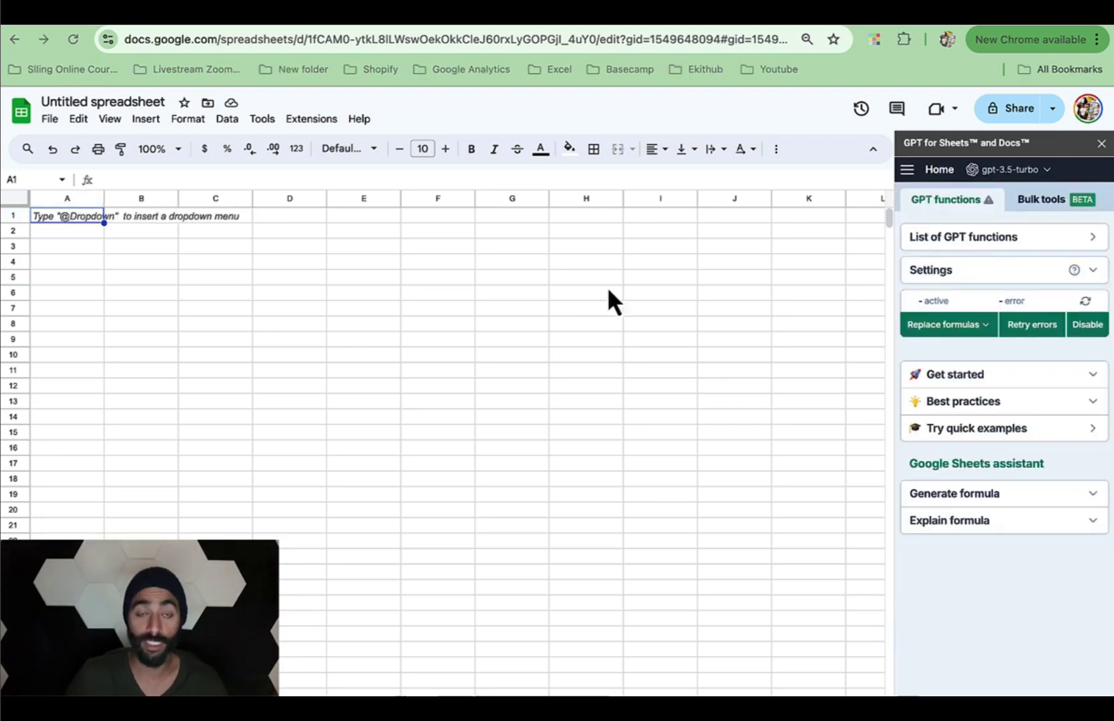
scroll(1025, 363, "up", 3)
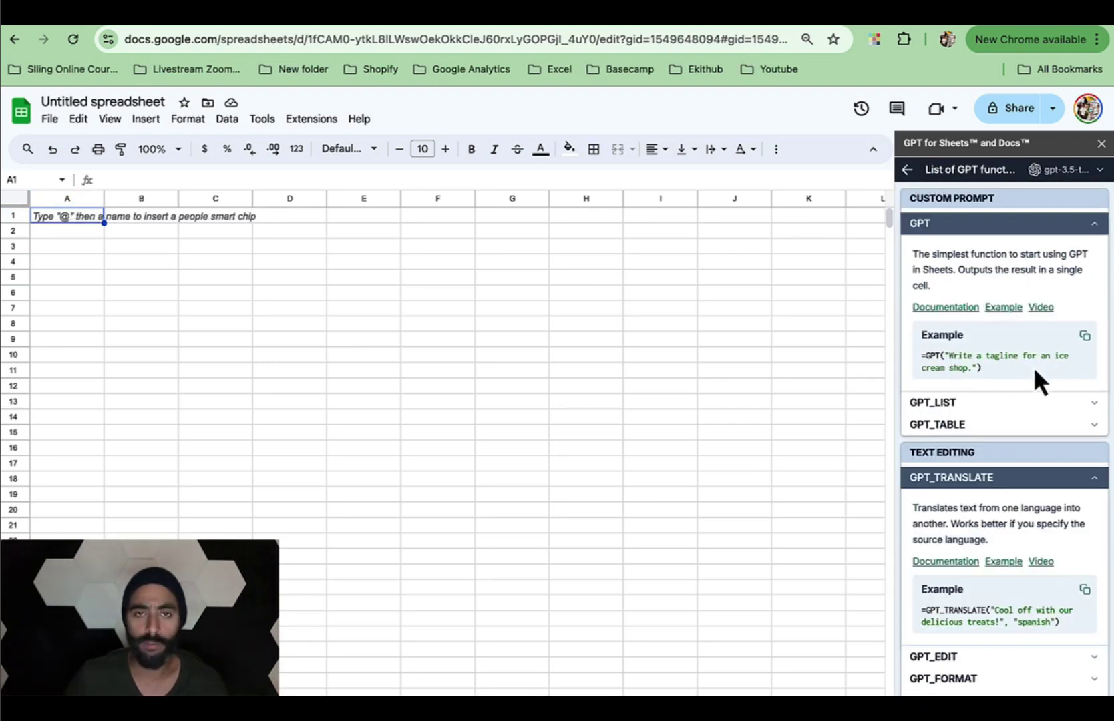
Enter a =GPT goal-ideas formula in A1 and the GPT_TRANSLATE tagline formula in A10.
left_click(1068, 403)
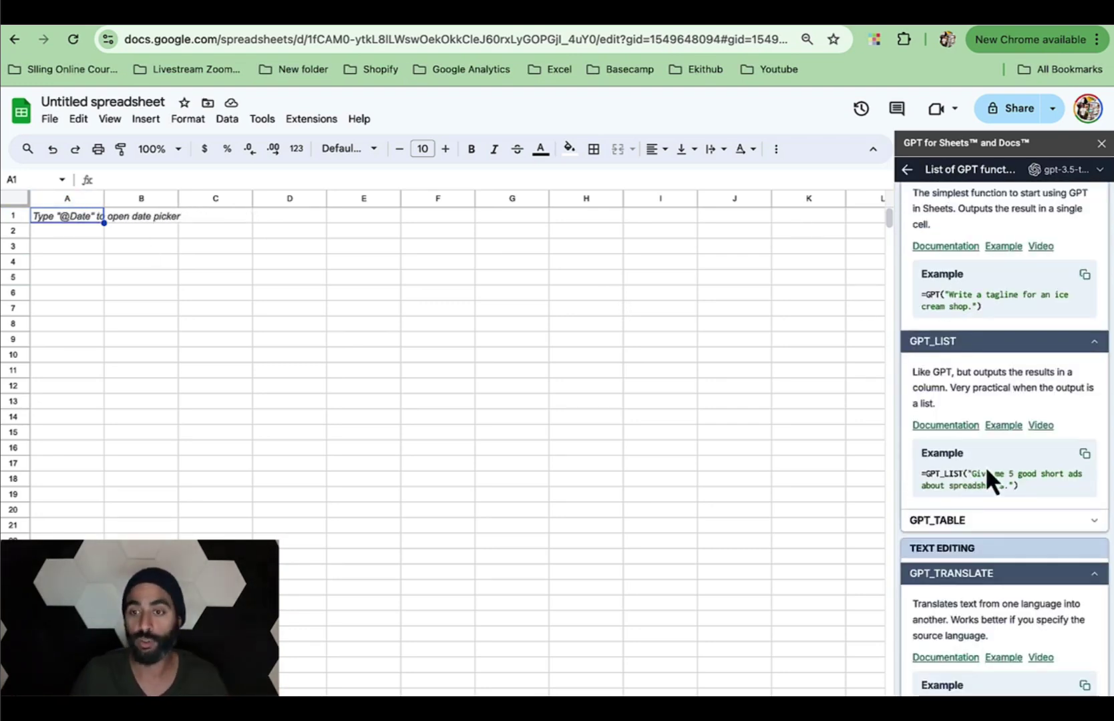
type("=gpt(\"Give me 5 gool setting \"")
key("Return")
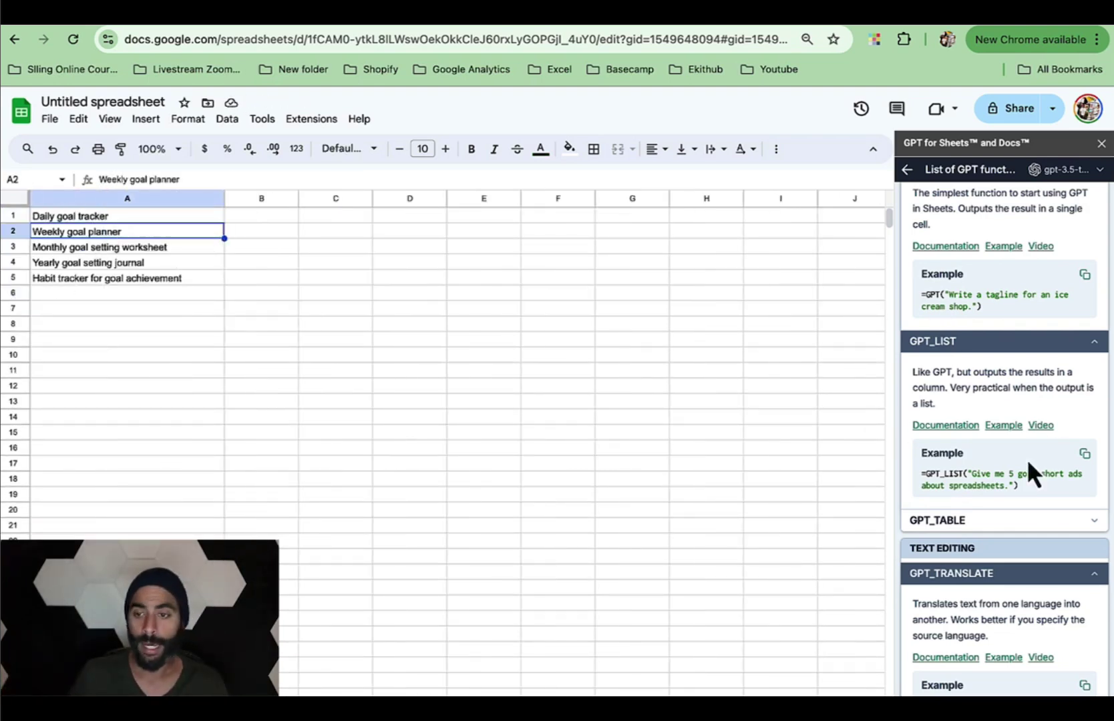
scroll(1009, 435, "down", 3)
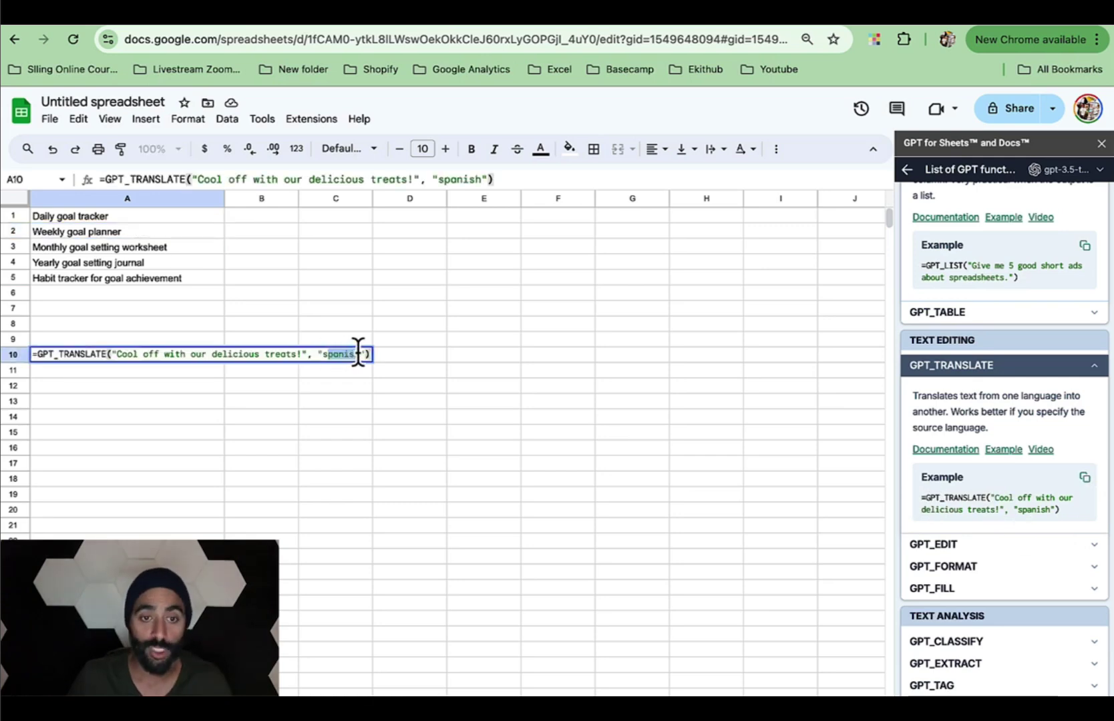
key("Return")
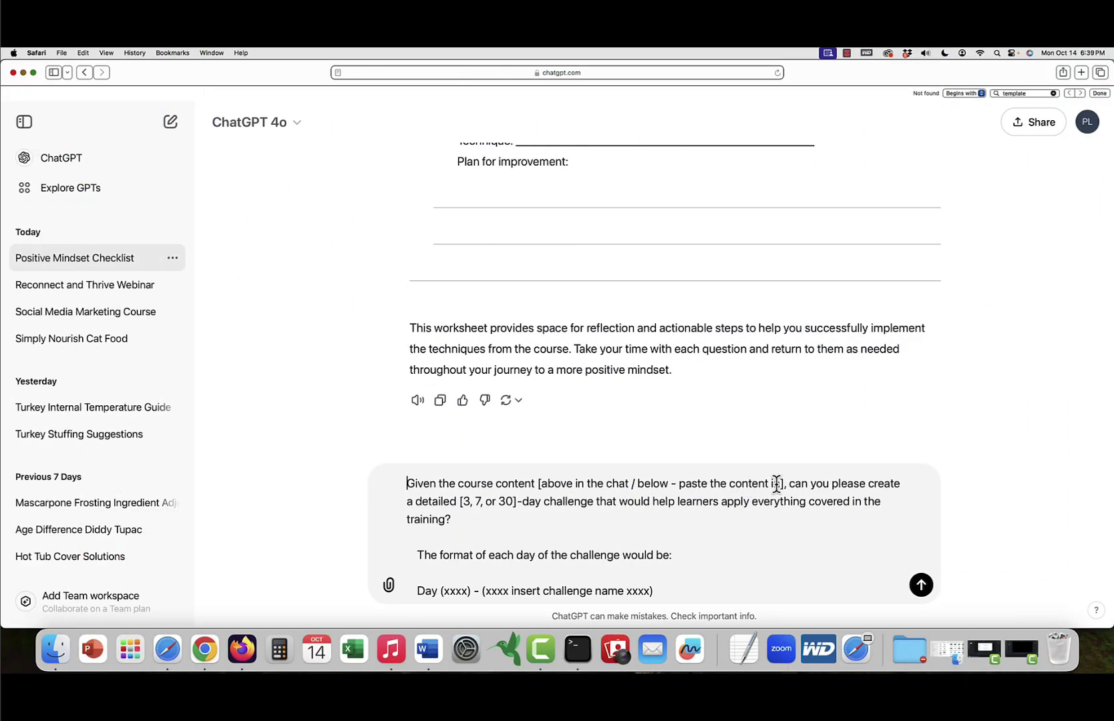
Trim the challenge prompt's placeholders down to a 7-day option and send it to ChatGPT.
left_click_drag(782, 484, 626, 484)
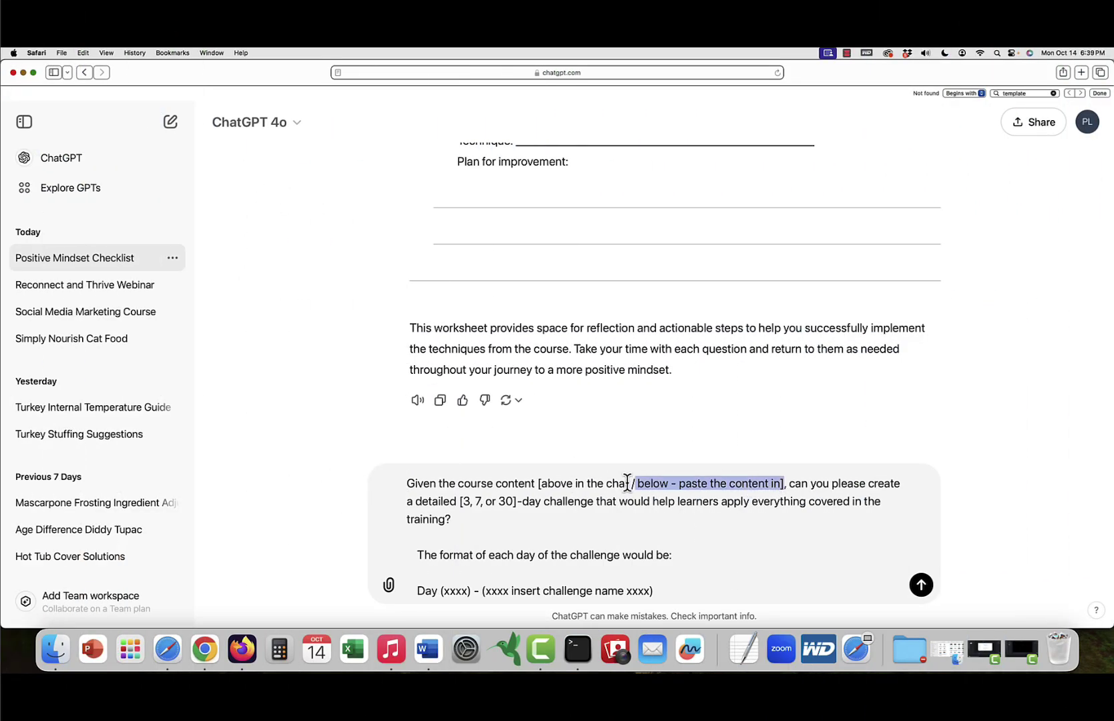
key("BackSpace")
key("Delete")
left_click(542, 483)
key("BackSpace")
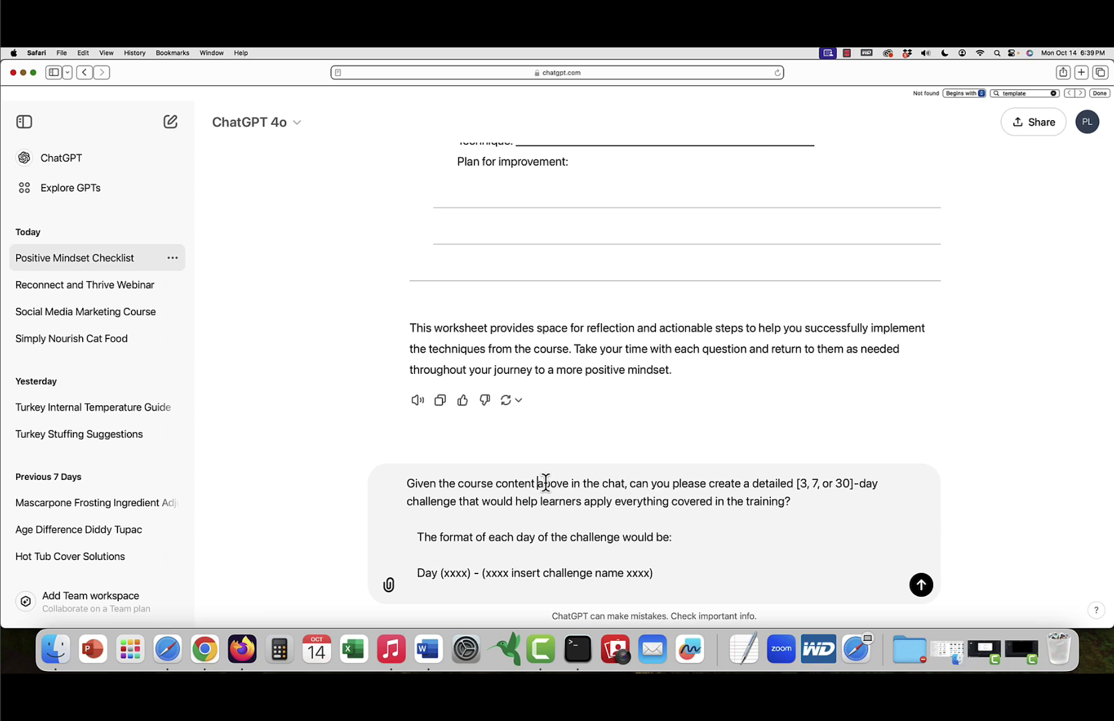
left_click(796, 483)
key("BackSpace")
left_click_drag(801, 484, 837, 483)
key("BackSpace")
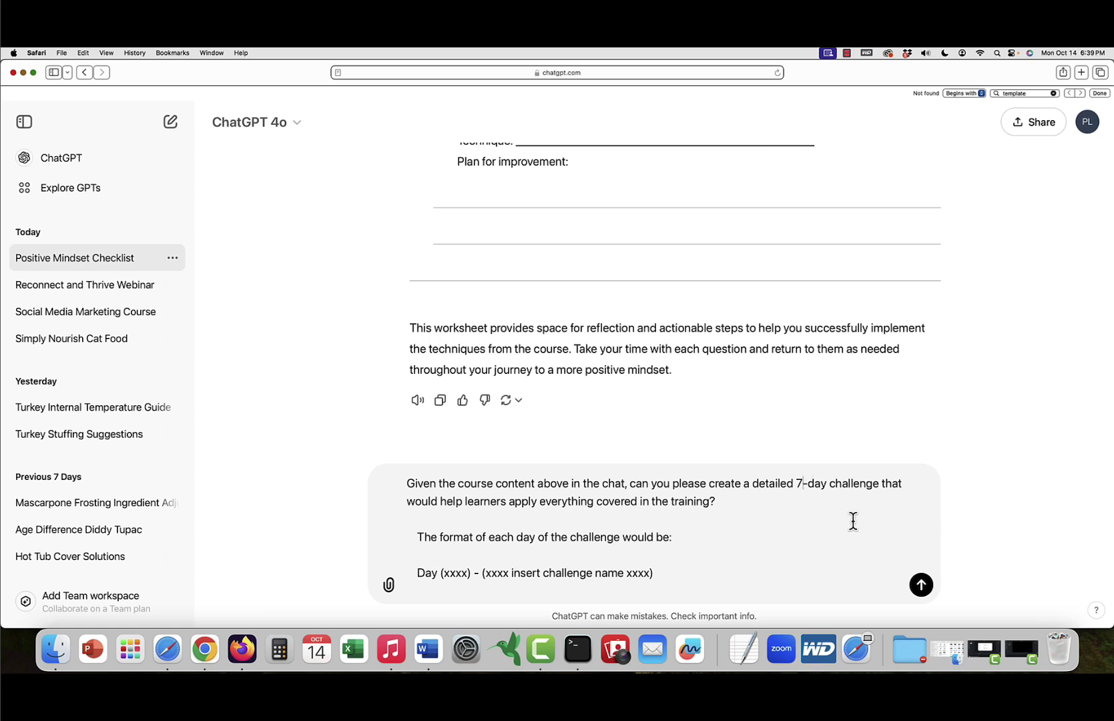
scroll(666, 482, "down", 2)
scroll(666, 482, "up", 1)
scroll(666, 480, "down", 1)
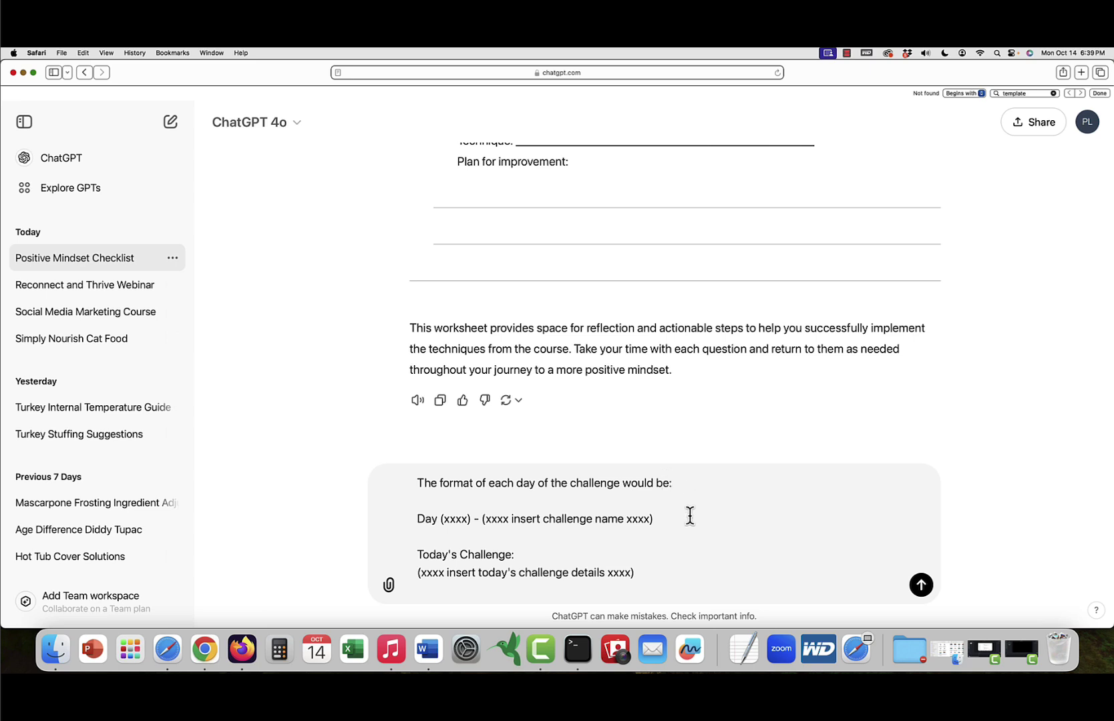
scroll(689, 515, "up", 2)
scroll(676, 514, "down", 1)
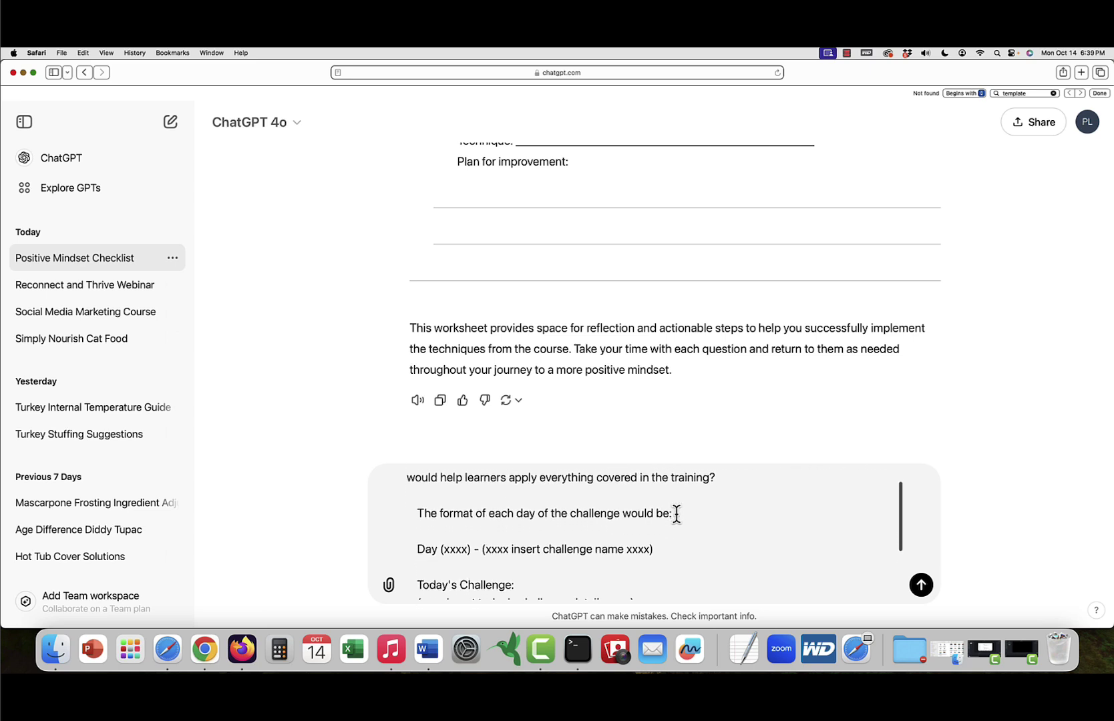
scroll(516, 507, "down", 3)
scroll(517, 507, "down", 1)
scroll(519, 507, "down", 1)
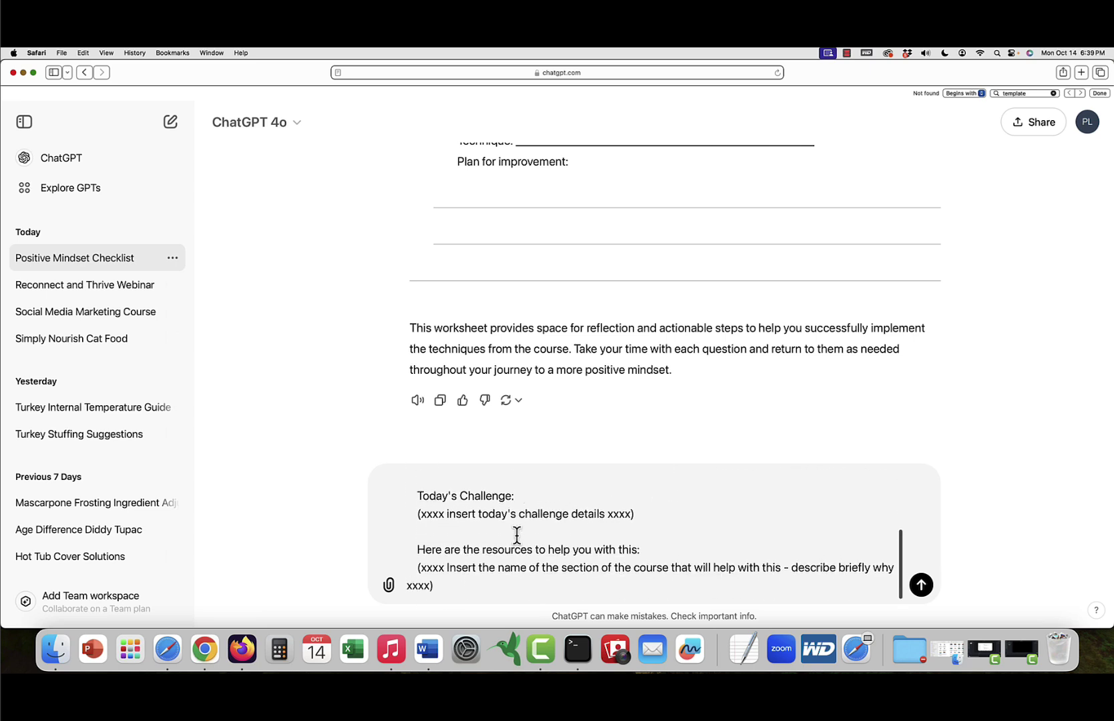
scroll(531, 534, "up", 3)
scroll(531, 534, "down", 3)
left_click(920, 586)
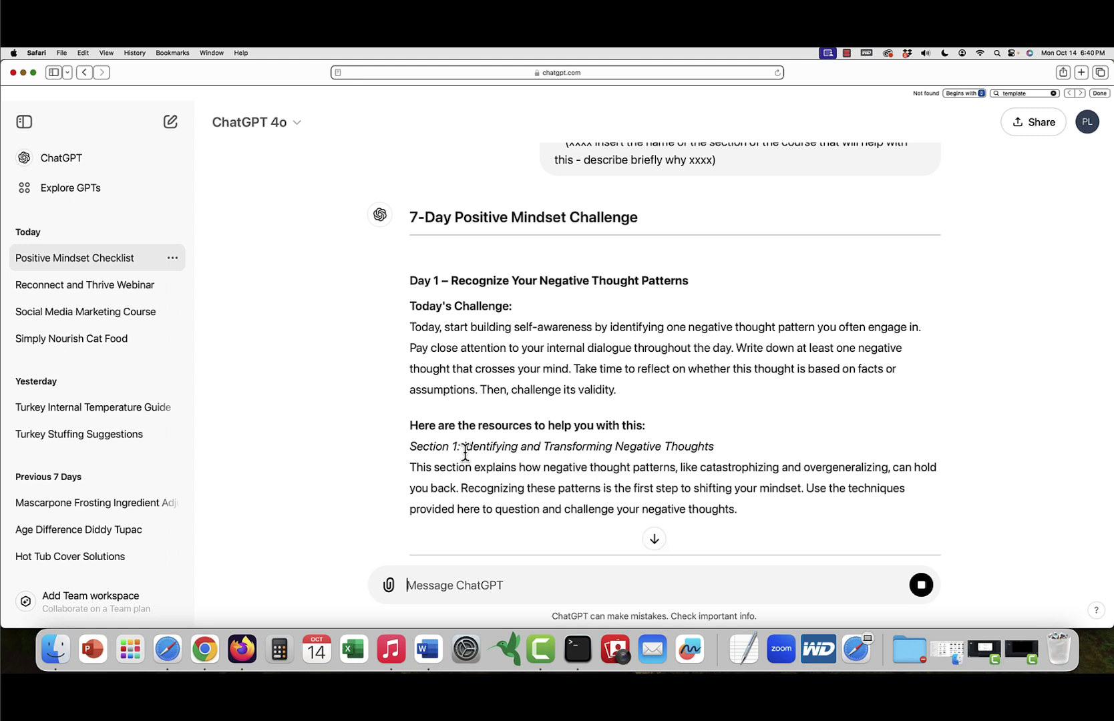
scroll(583, 487, "down", 5)
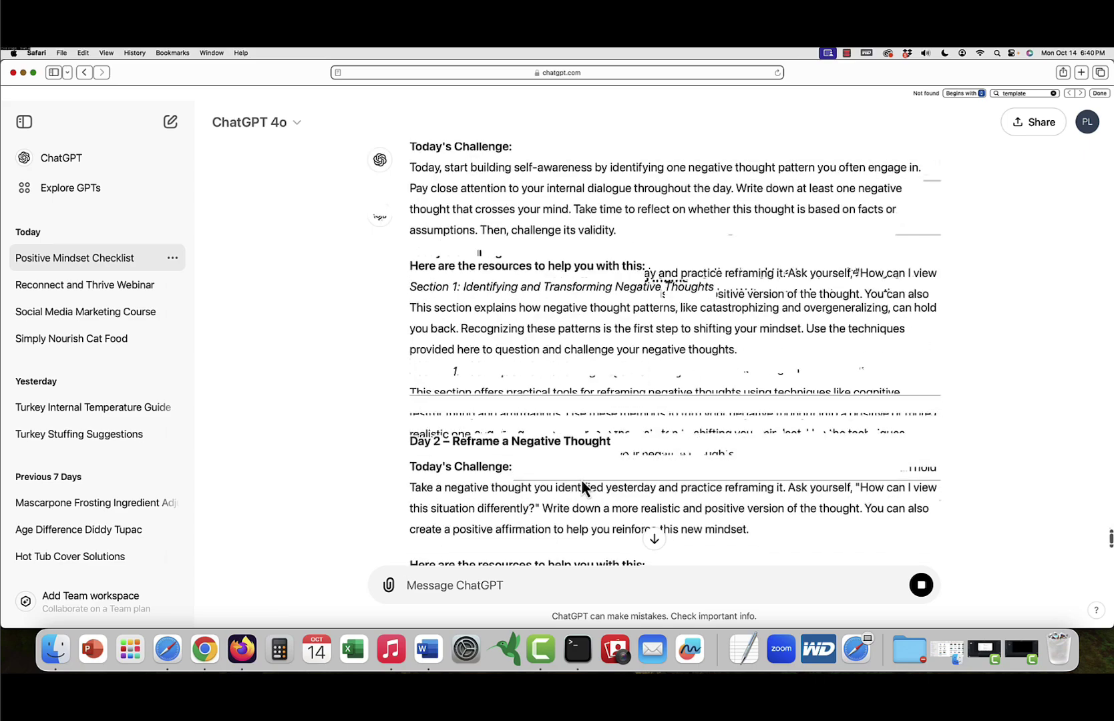
scroll(583, 488, "down", 5)
scroll(583, 487, "down", 5)
scroll(583, 487, "down", 5)
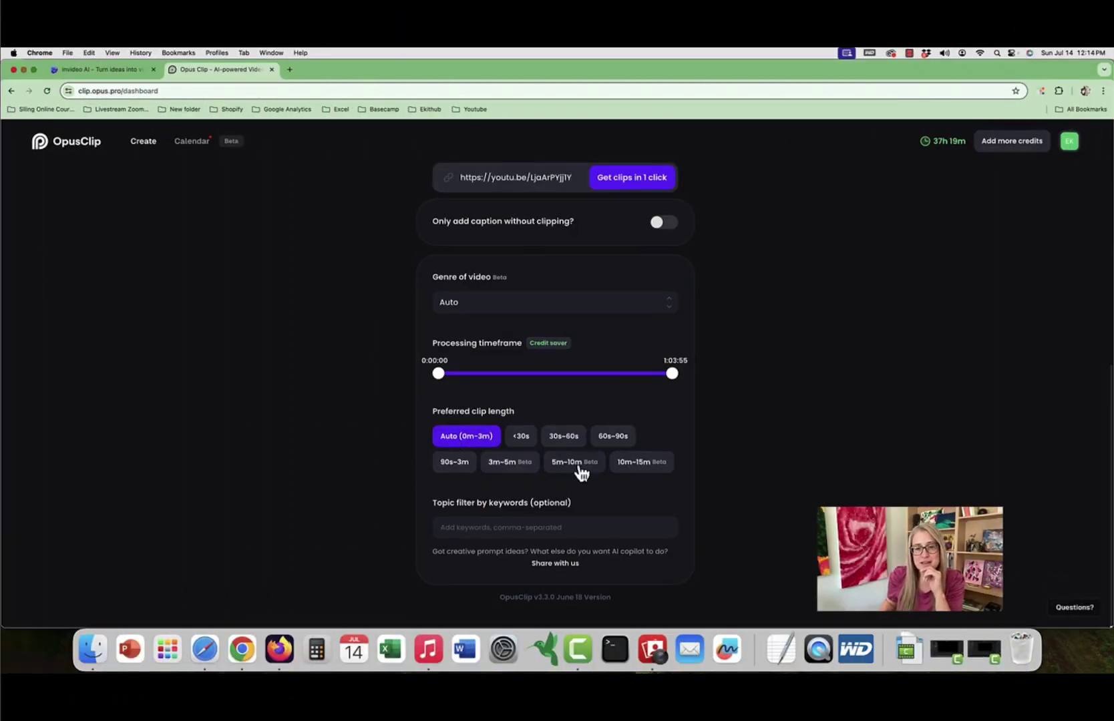
Choose 30s–60s clips, close the promo popup, check the Hook and Trend scores, and edit clip #1.
left_click(563, 440)
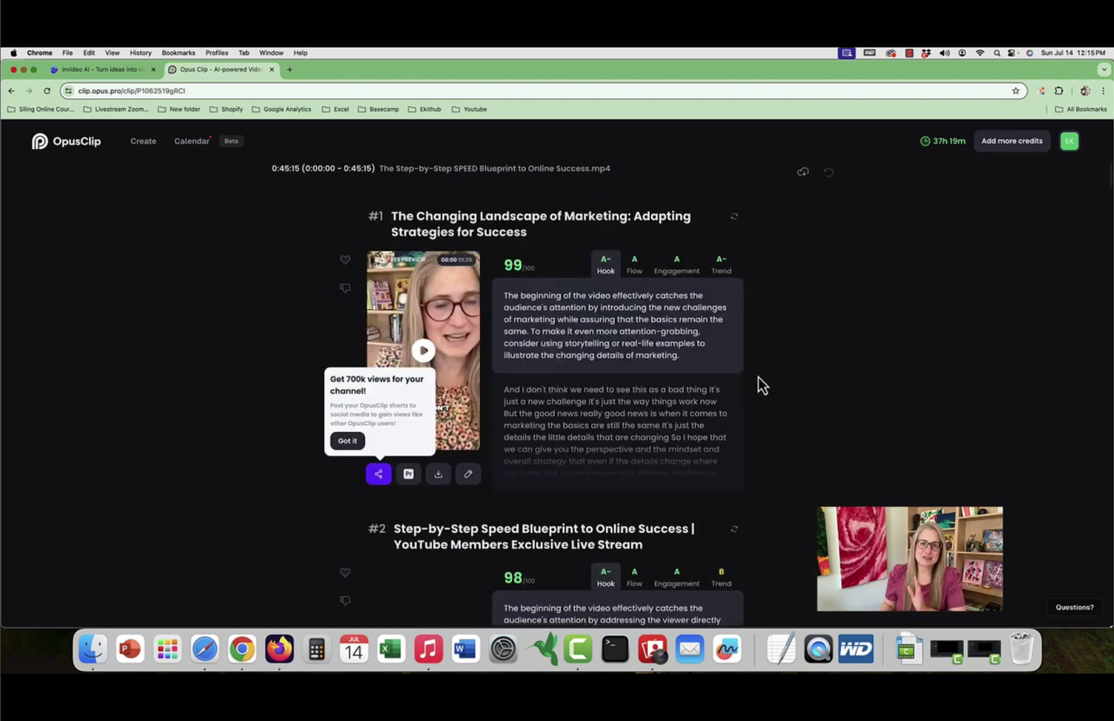
left_click(605, 271)
left_click(721, 266)
left_click(605, 272)
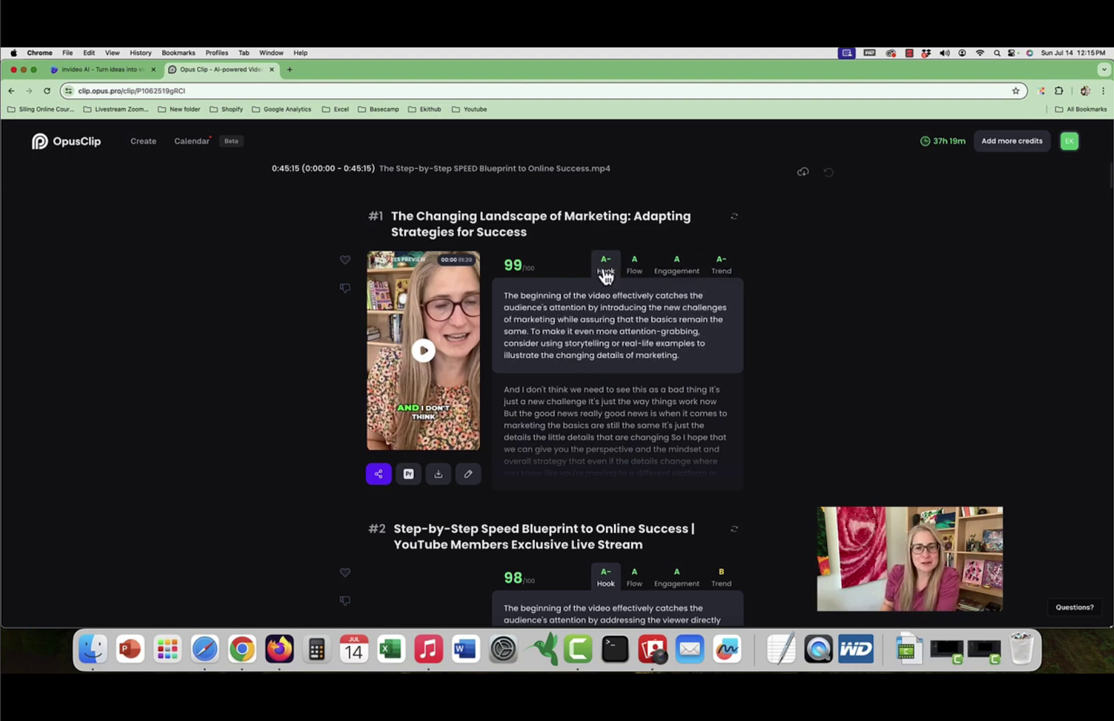
left_click(468, 474)
Dismiss the editor notice and Crop dialog, then remove pauses from the clip.
left_click(773, 215)
left_click(588, 158)
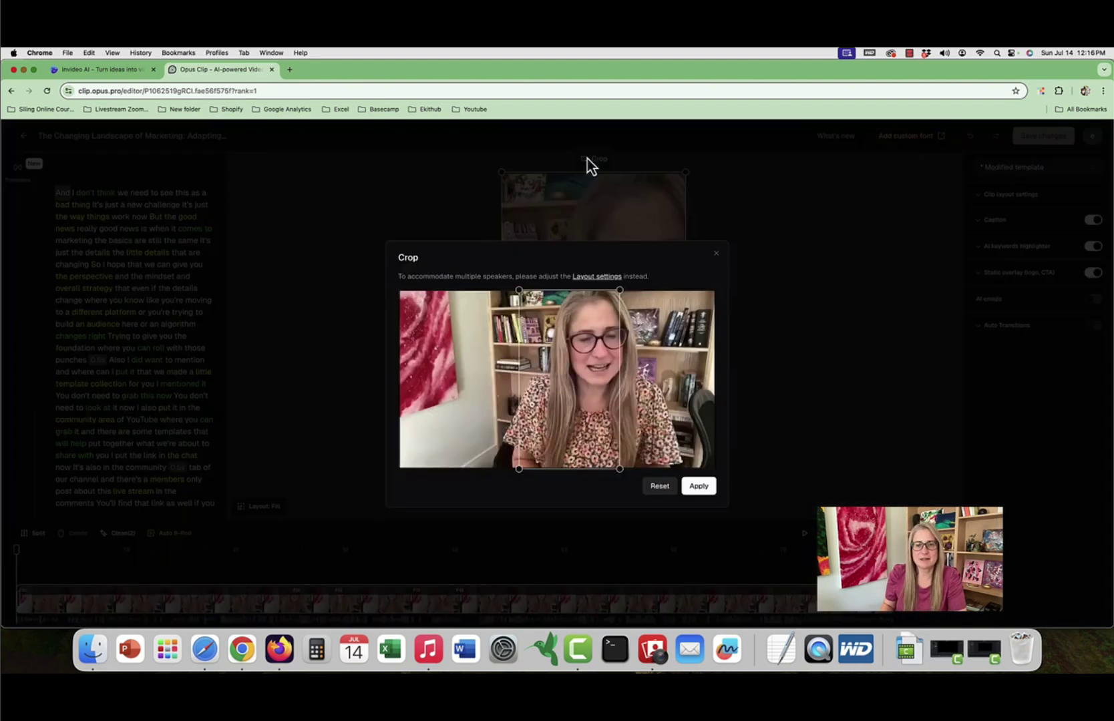
left_click(718, 261)
mouse_move(113, 309)
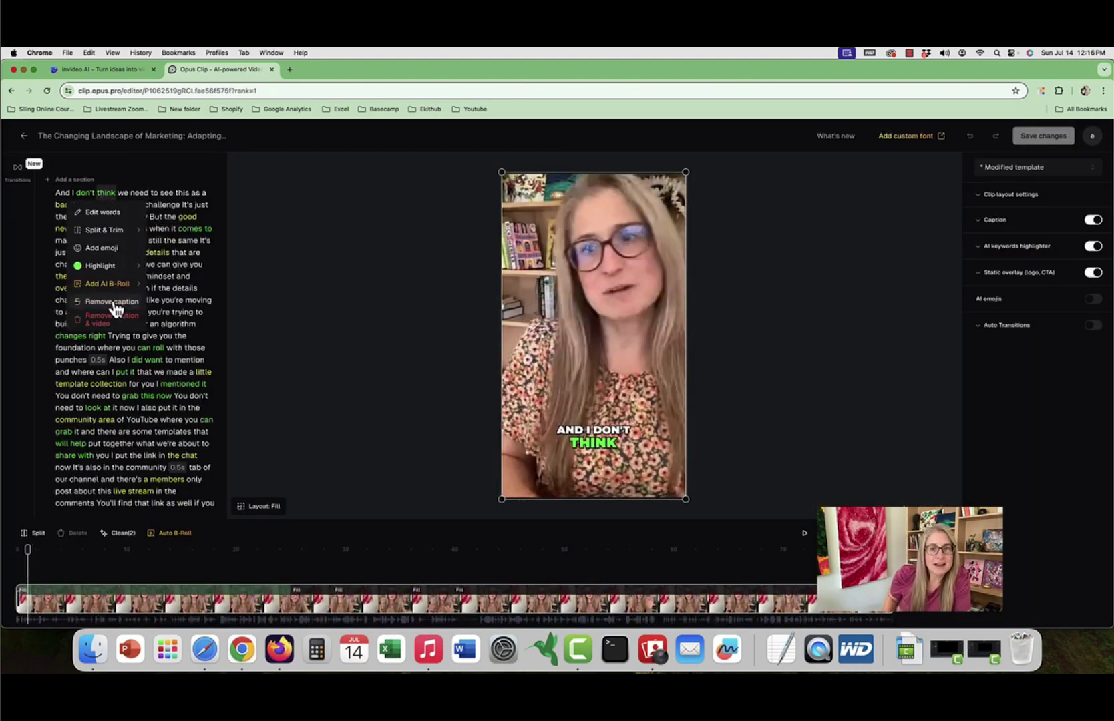
left_click(121, 534)
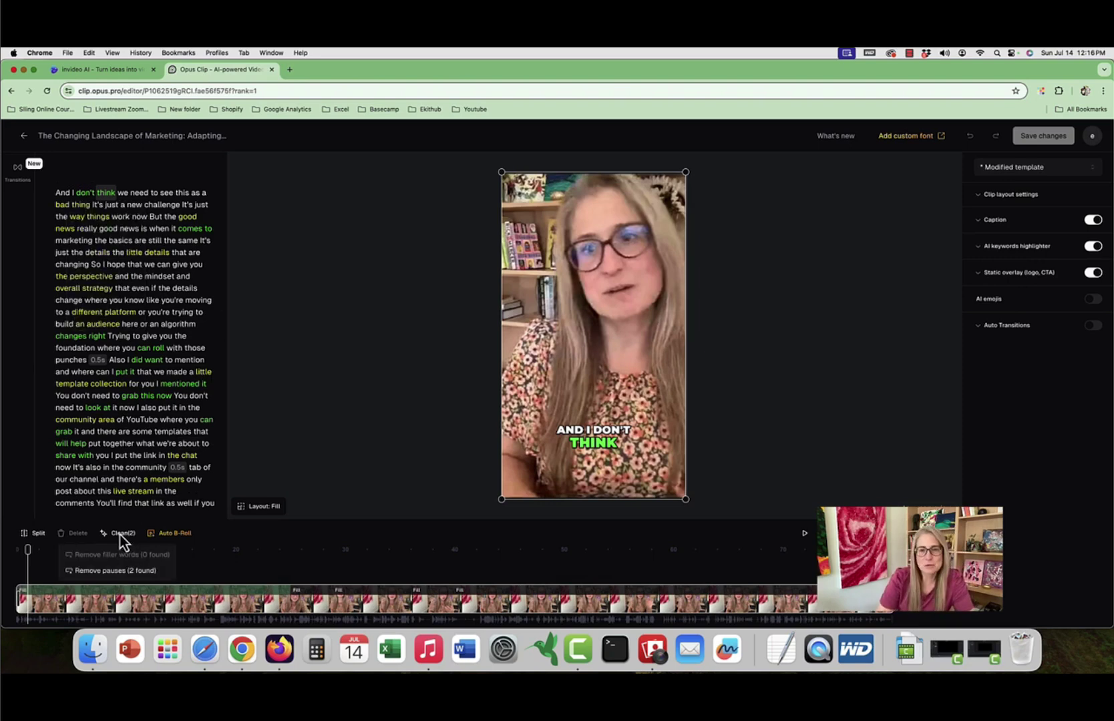
left_click(115, 570)
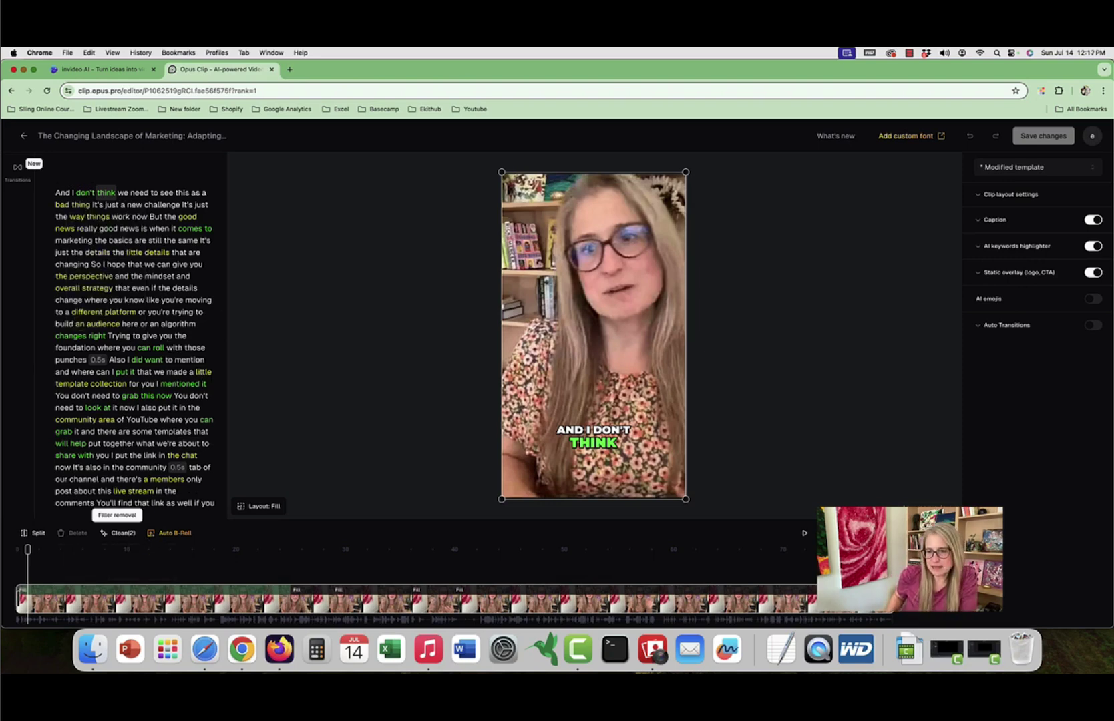
Expand Clip layout settings and cancel the switch to 16:9 landscape.
left_click(1009, 195)
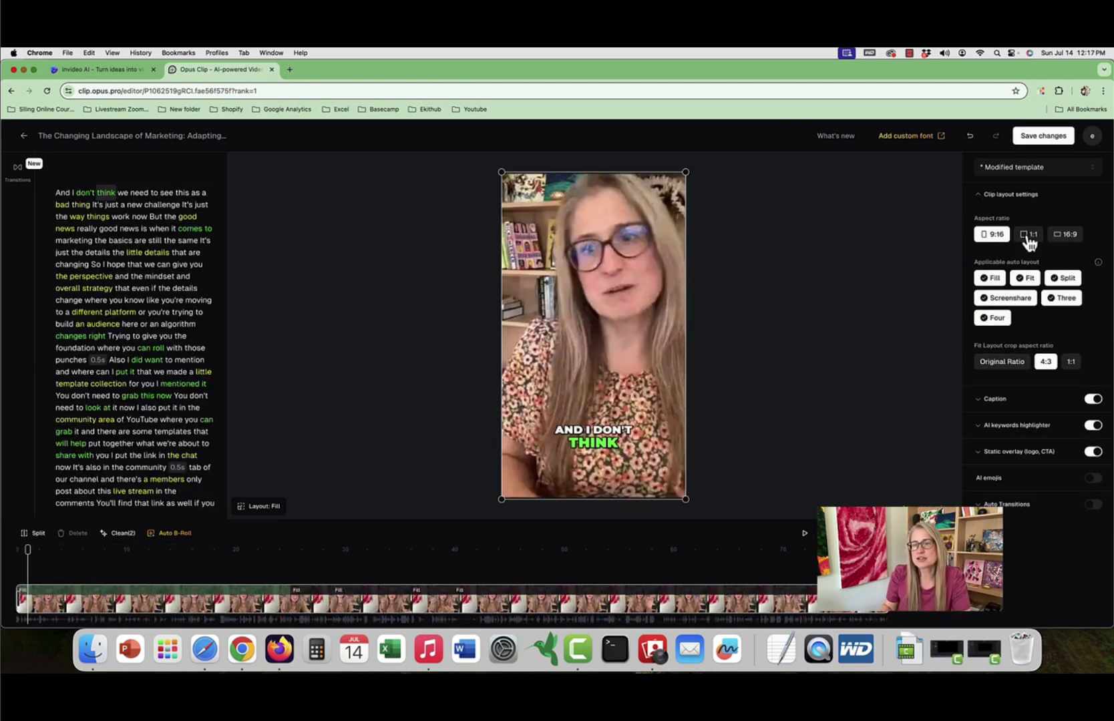
left_click(1068, 235)
left_click(657, 341)
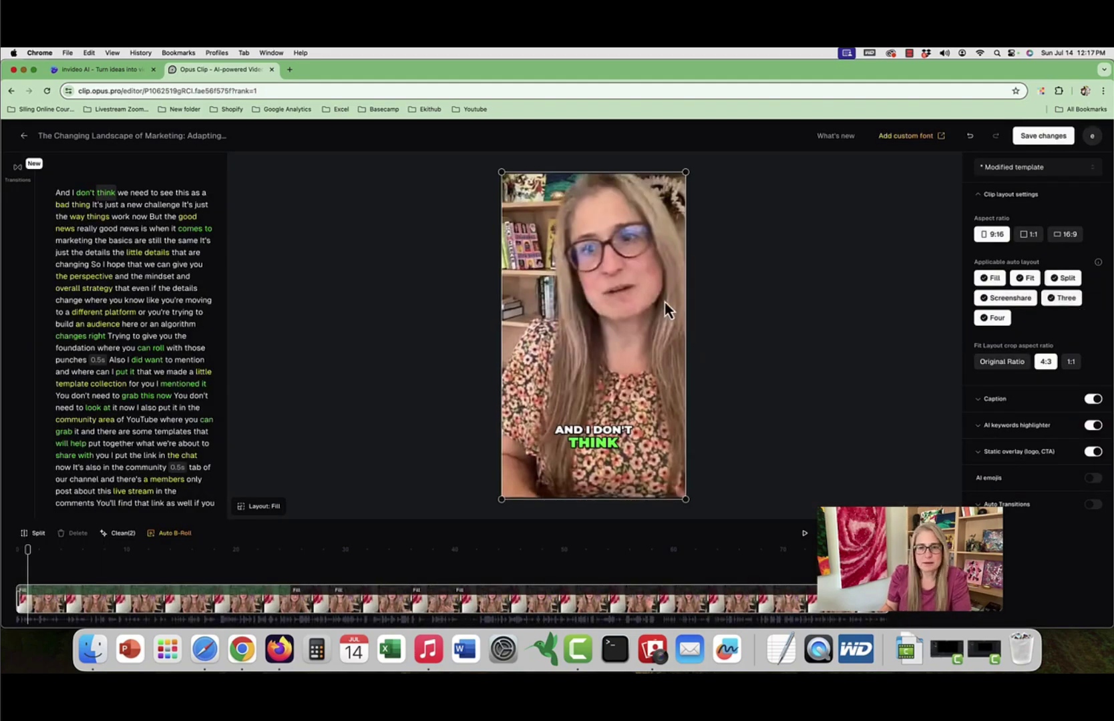
left_click(23, 135)
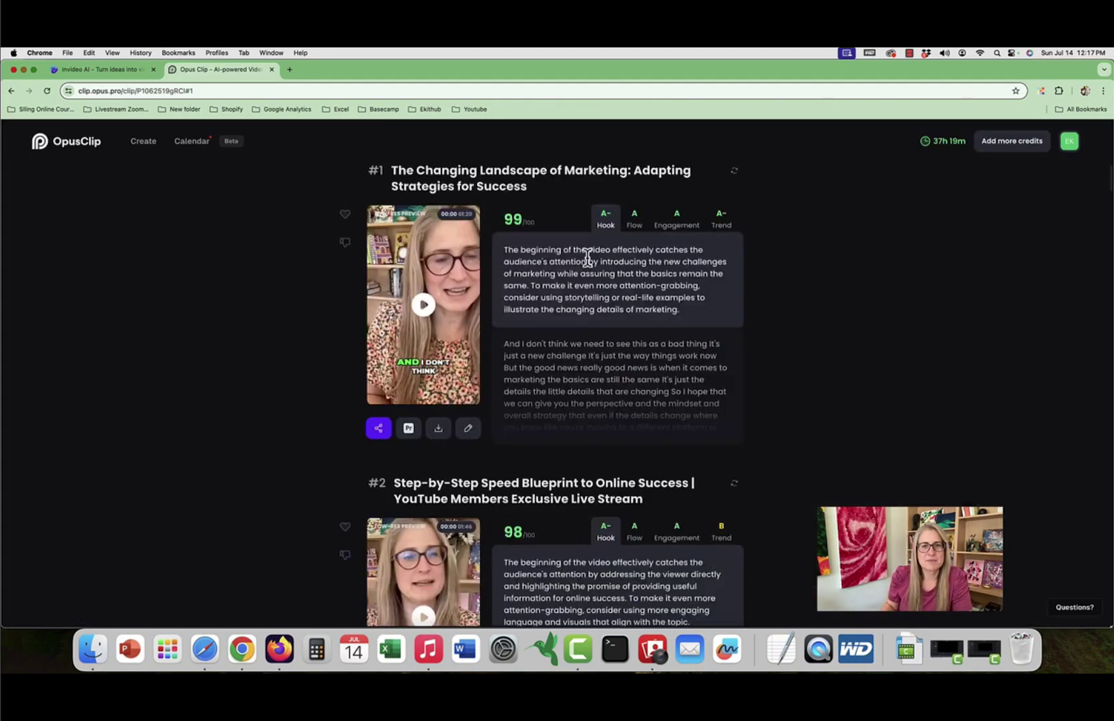
scroll(588, 260, "down", 2)
scroll(347, 218, "up", 2)
scroll(345, 348, "down", 3)
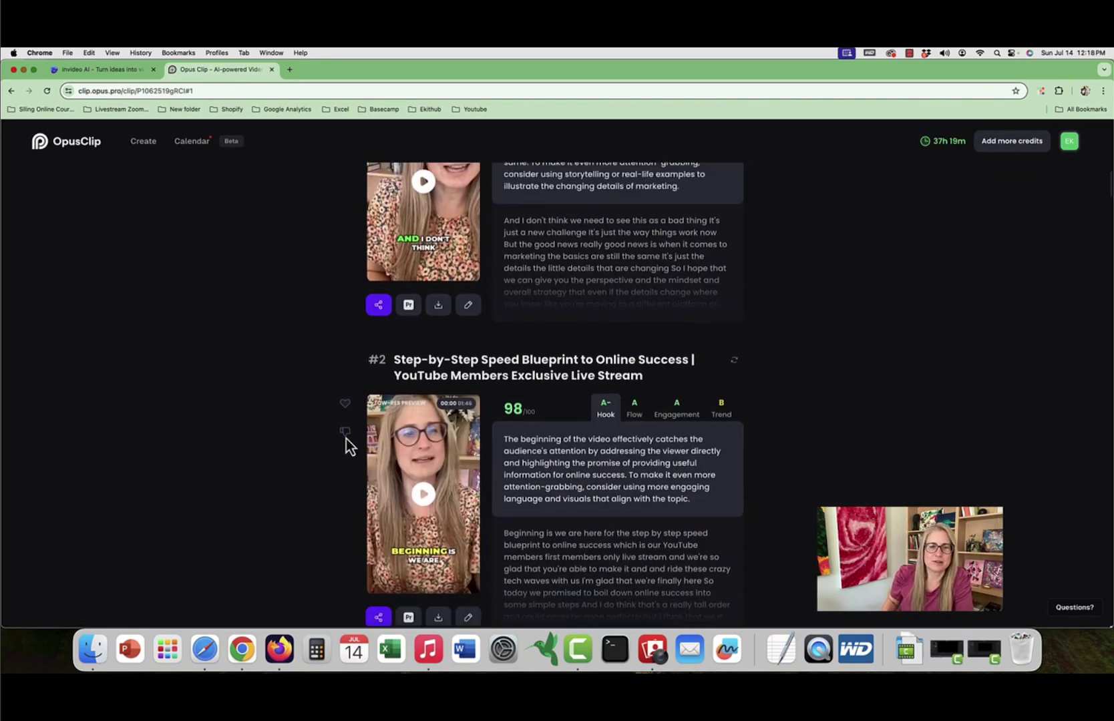
scroll(436, 436, "down", 3)
scroll(588, 423, "down", 5)
scroll(587, 424, "down", 10)
scroll(597, 428, "down", 15)
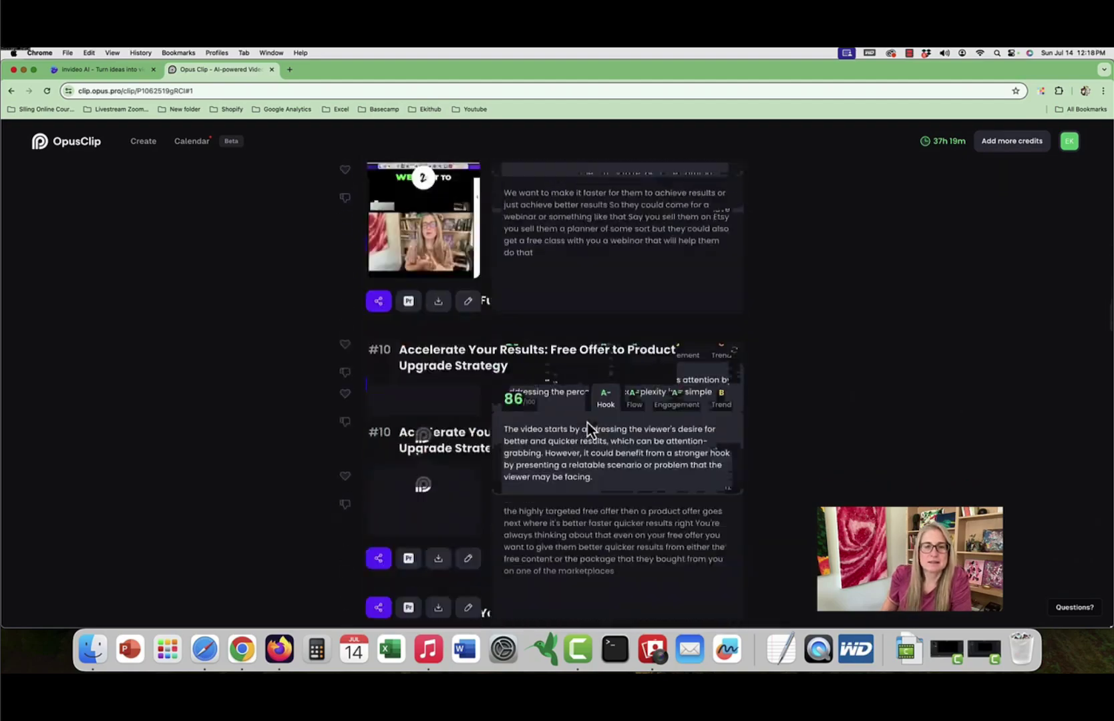
scroll(592, 423, "down", 15)
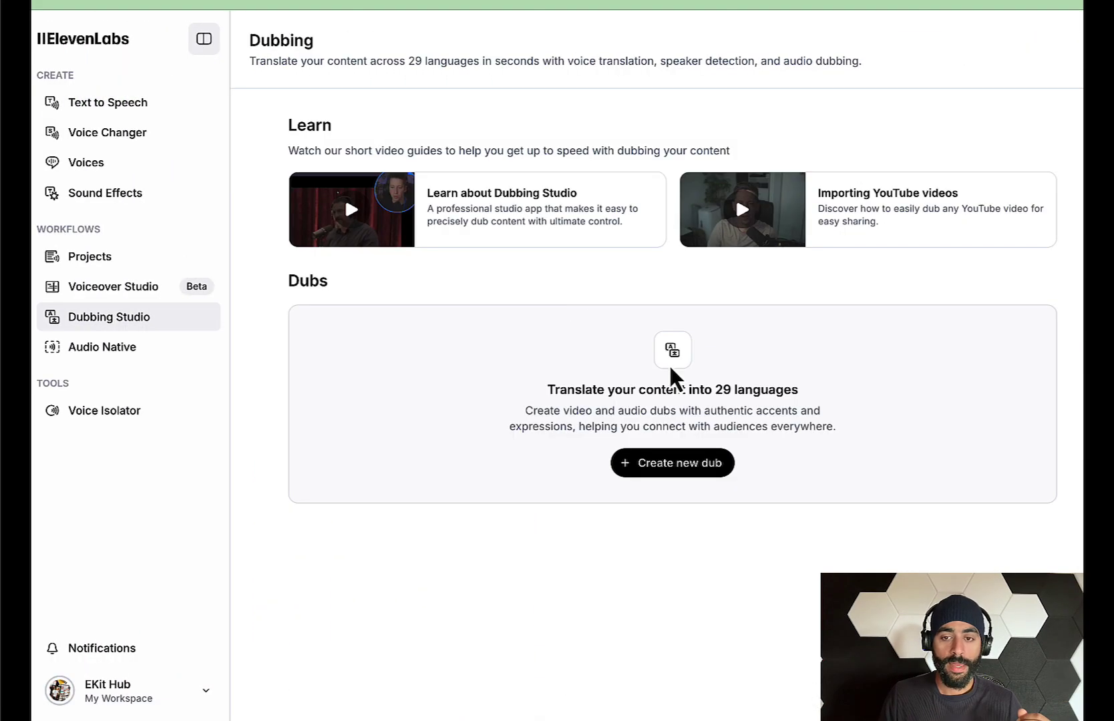
Start a new English-to-Swedish dub and upload the recorded movie, previewing it briefly.
left_click(661, 463)
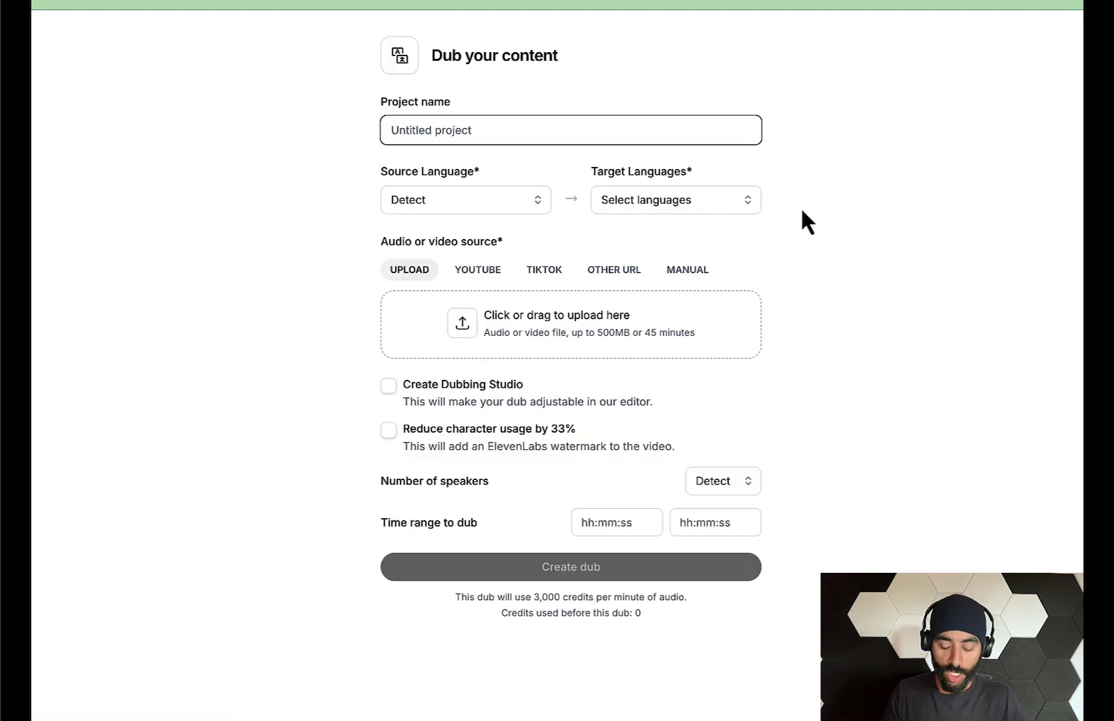
type("From English to Swedish")
left_click(444, 205)
left_click(411, 261)
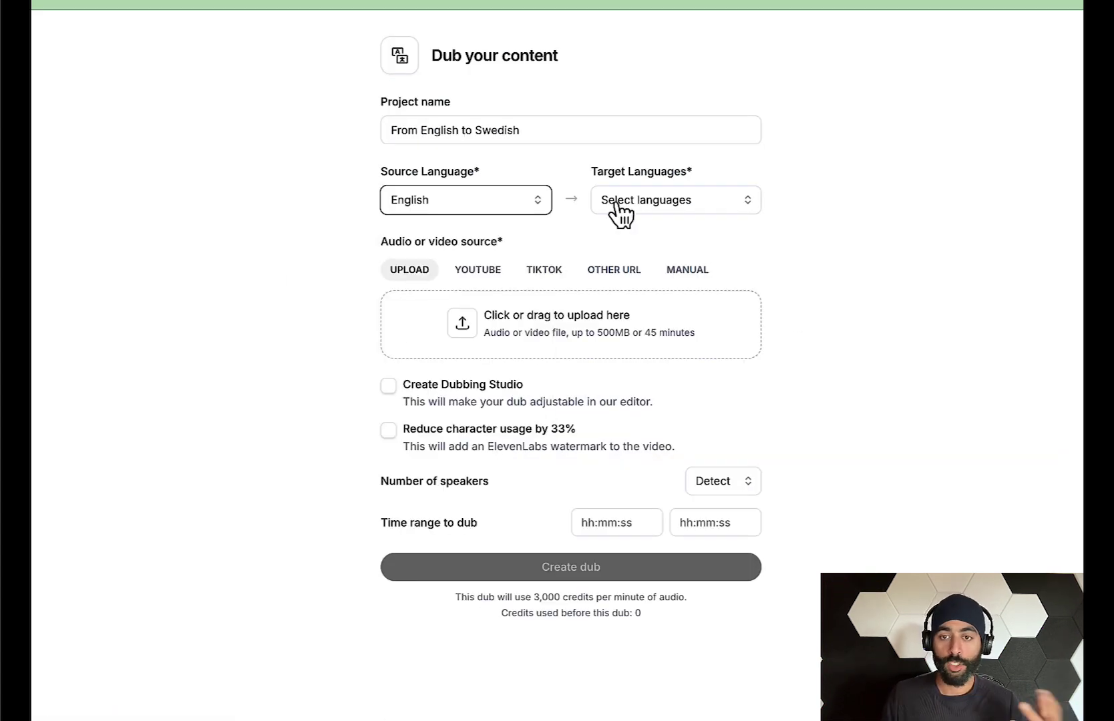
left_click(651, 205)
scroll(687, 349, "down", 5)
left_click(708, 383)
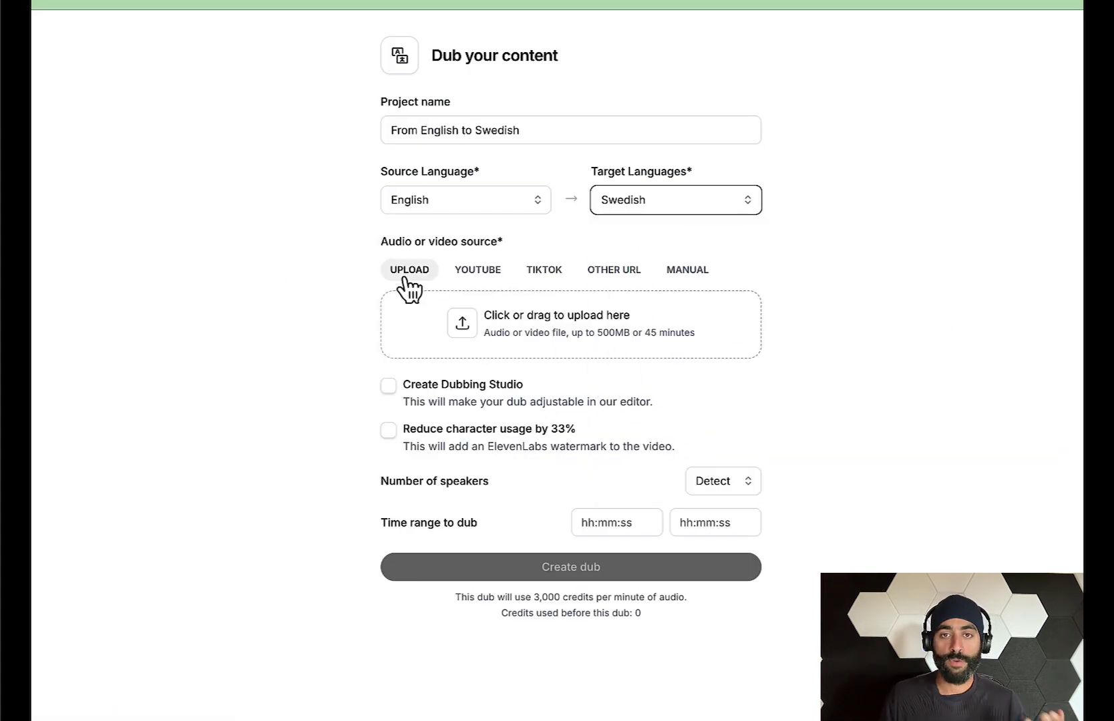
left_click(470, 335)
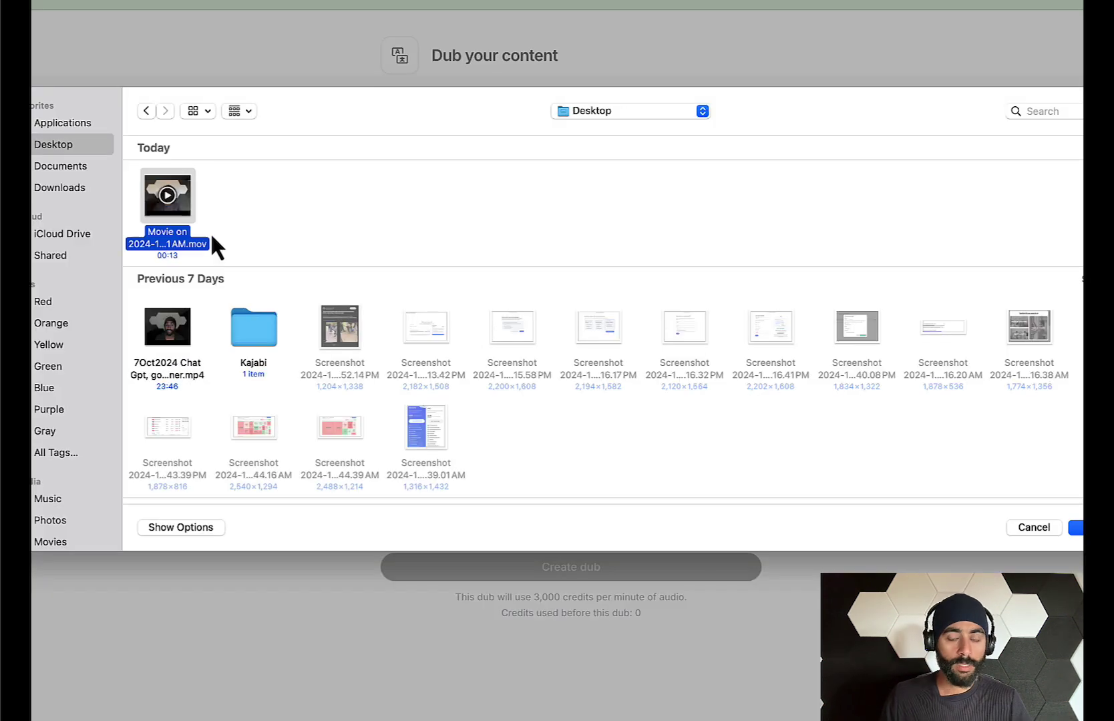
double_click(212, 243)
left_click(399, 508)
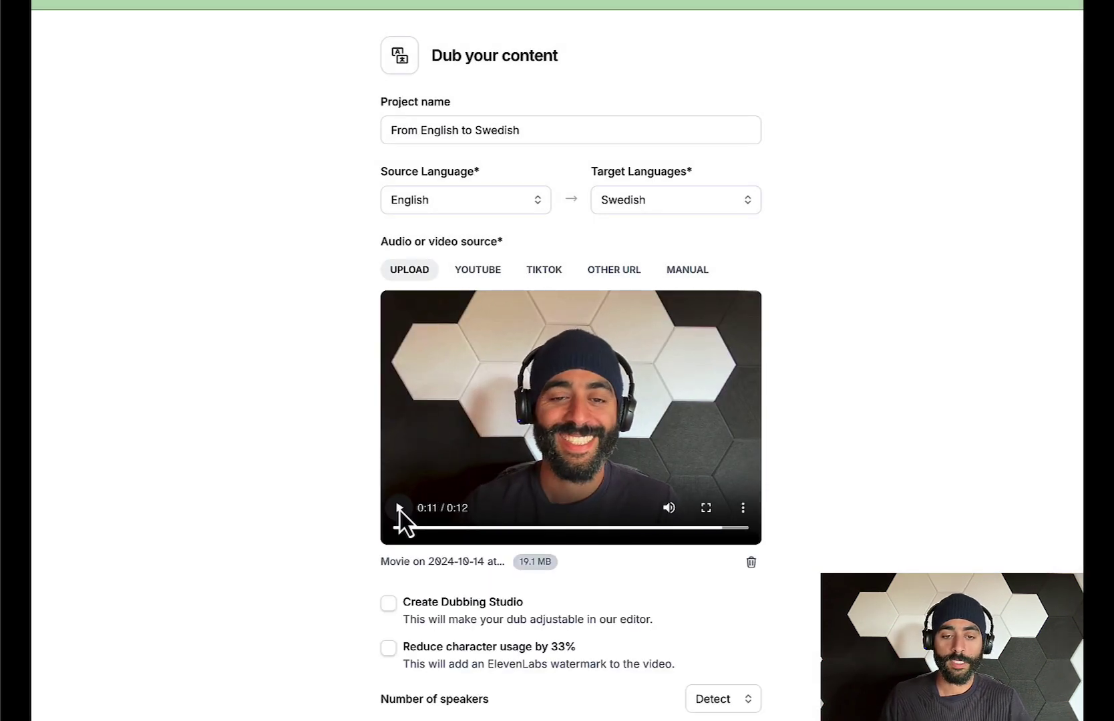
left_click(400, 514)
scroll(445, 495, "down", 2)
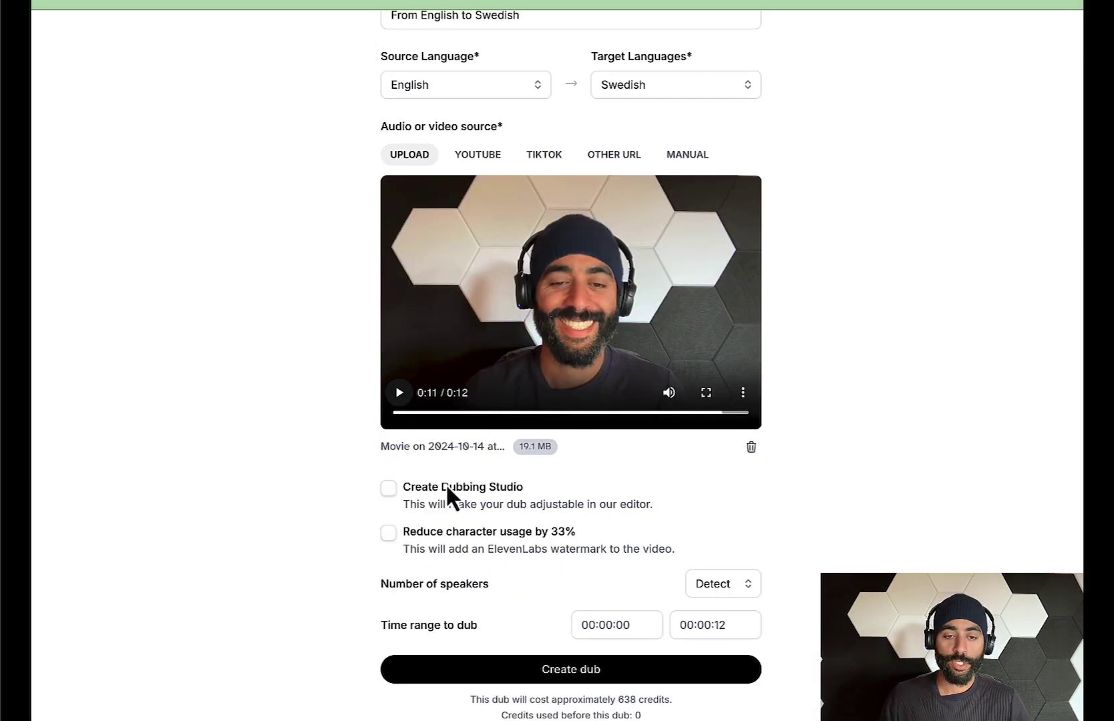
Enable Dubbing Studio with 1 speaker, create the Swedish dub, and play it back.
left_click(388, 489)
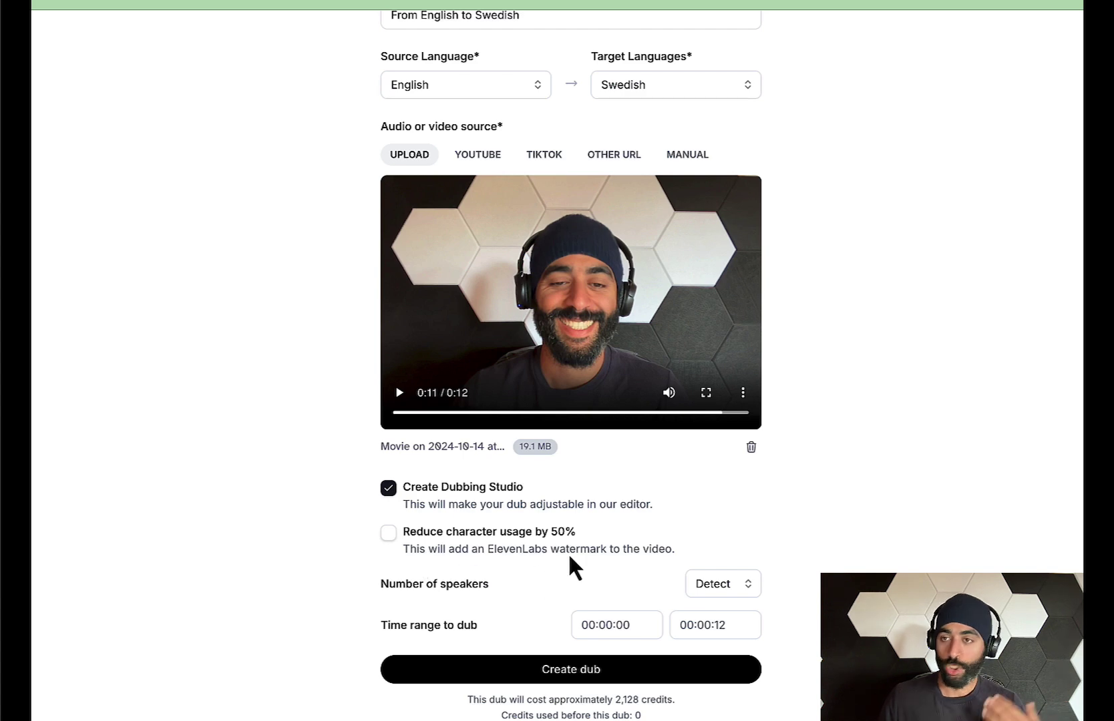
left_click(722, 584)
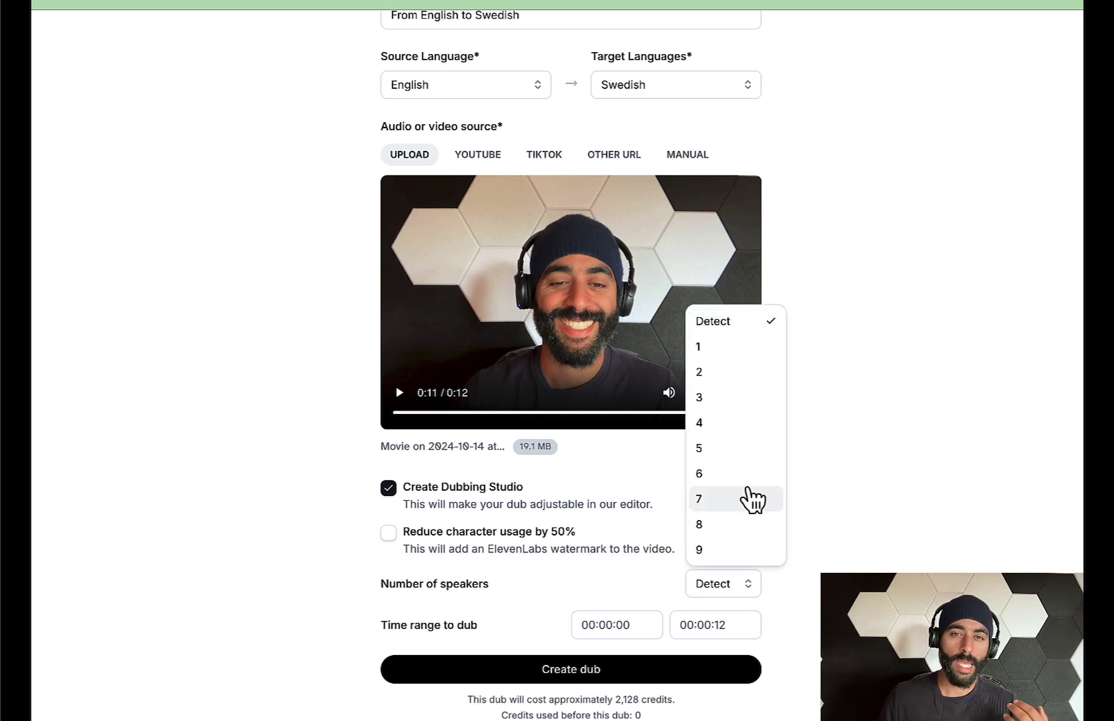
left_click(707, 349)
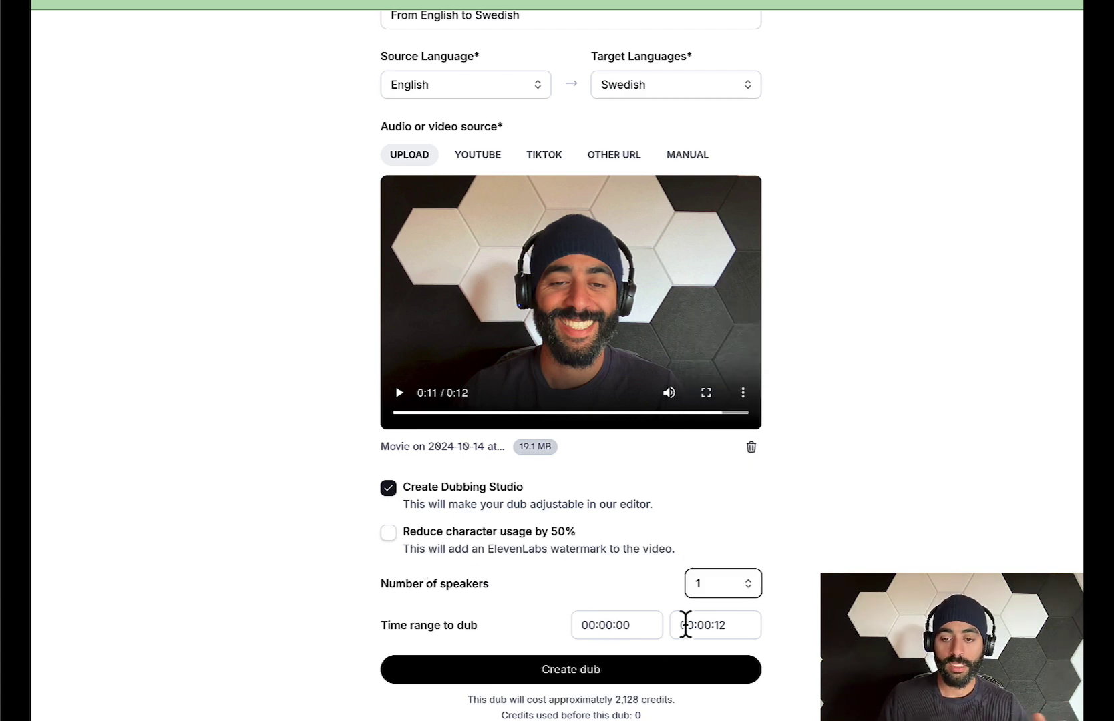
left_click(563, 671)
left_click(398, 343)
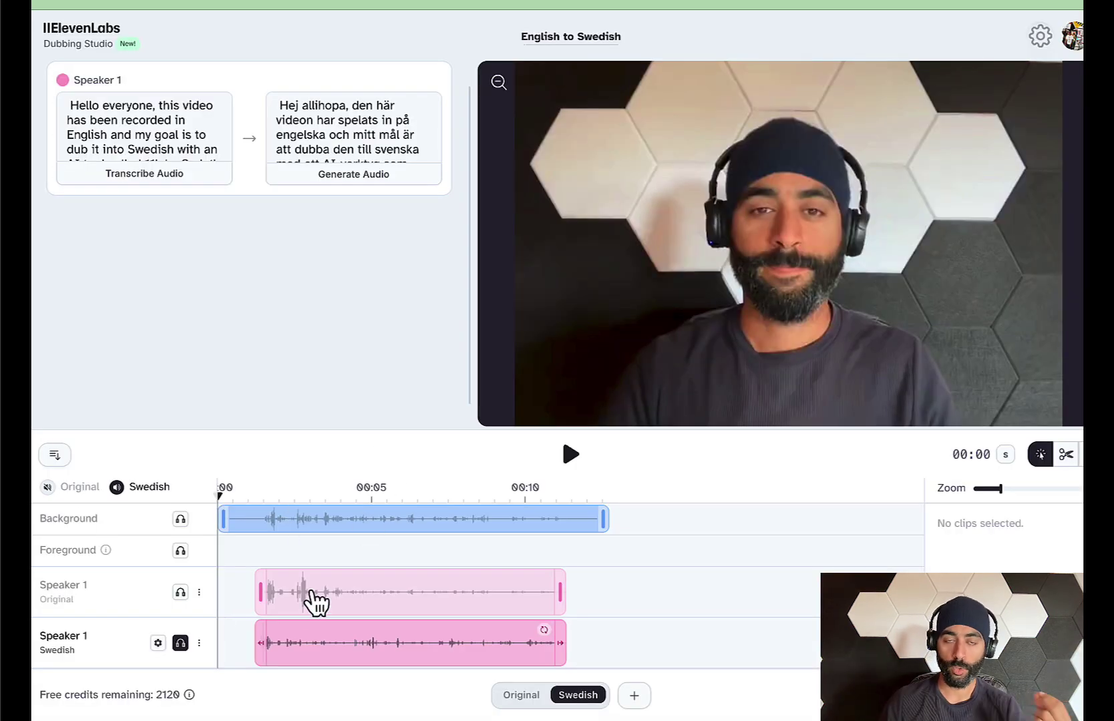
left_click(571, 454)
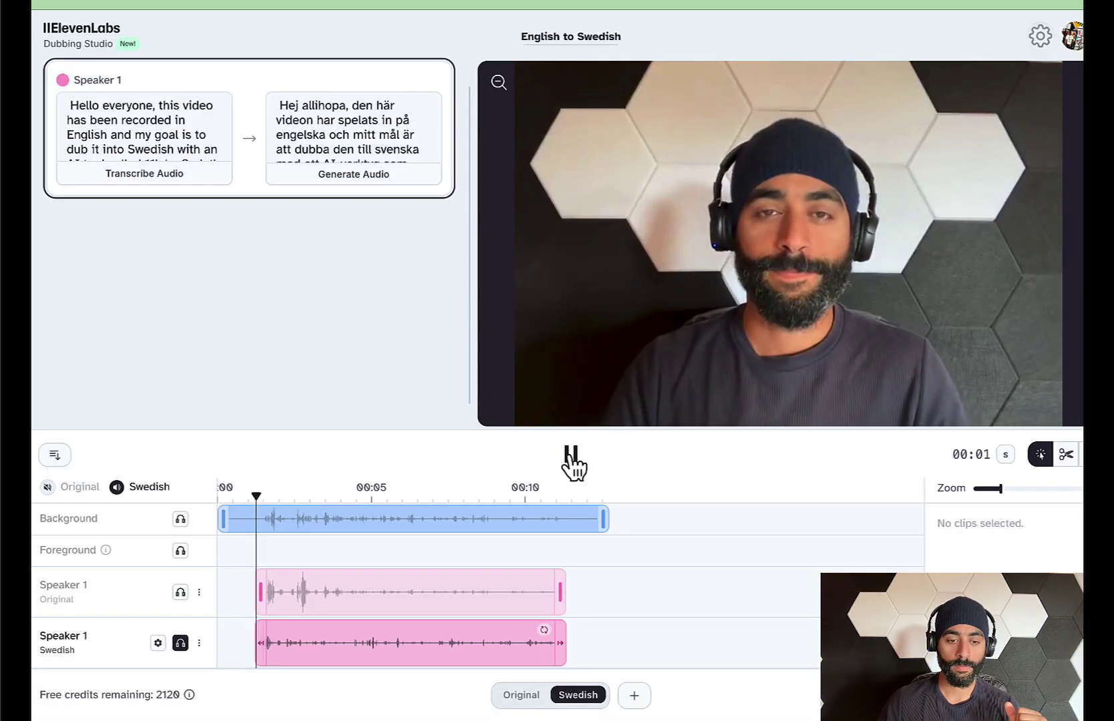